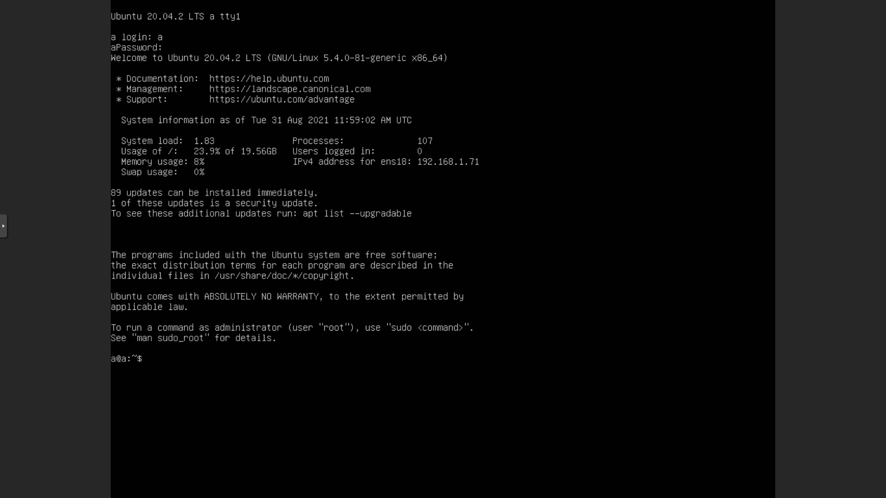
pyautogui.write('sudo apt update')
# - Run sudo apt update, then sudo apt upgrade, confirming the 73-package upgrade with y
pyautogui.press('Return')
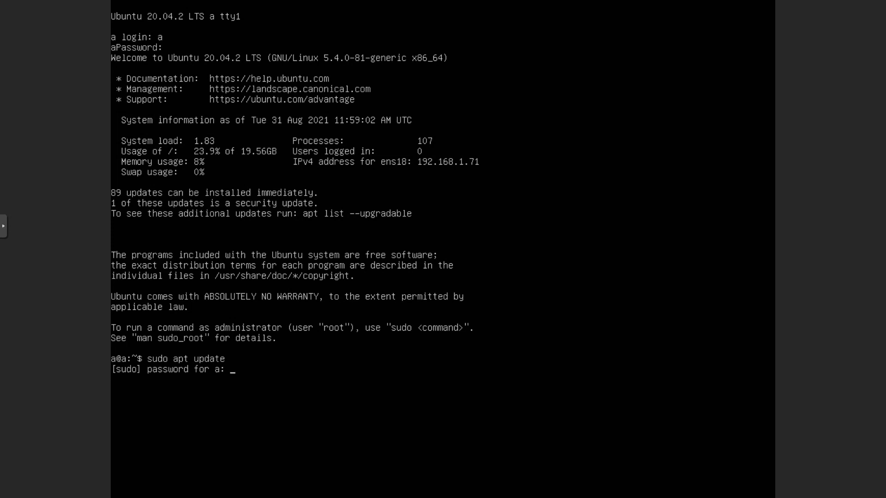
pyautogui.press('Return')
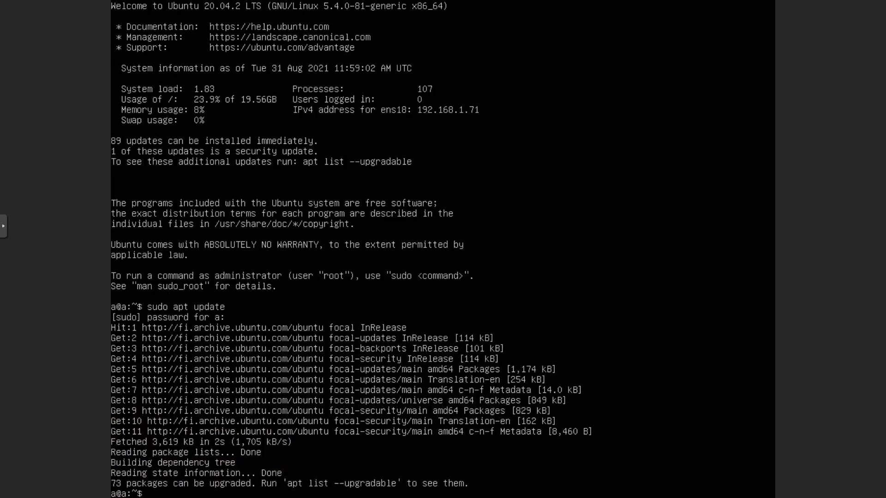
pyautogui.write('sudo apt upgrade')
pyautogui.press('Return')
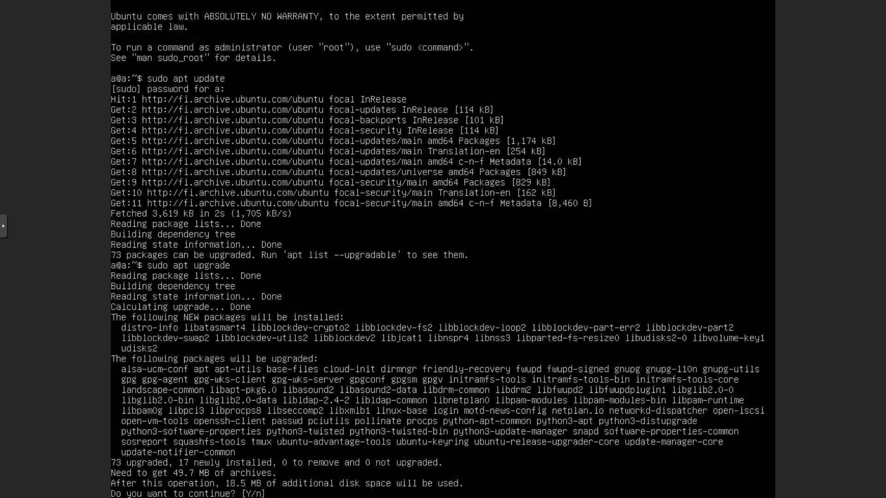
pyautogui.write('y')
pyautogui.press('Return')
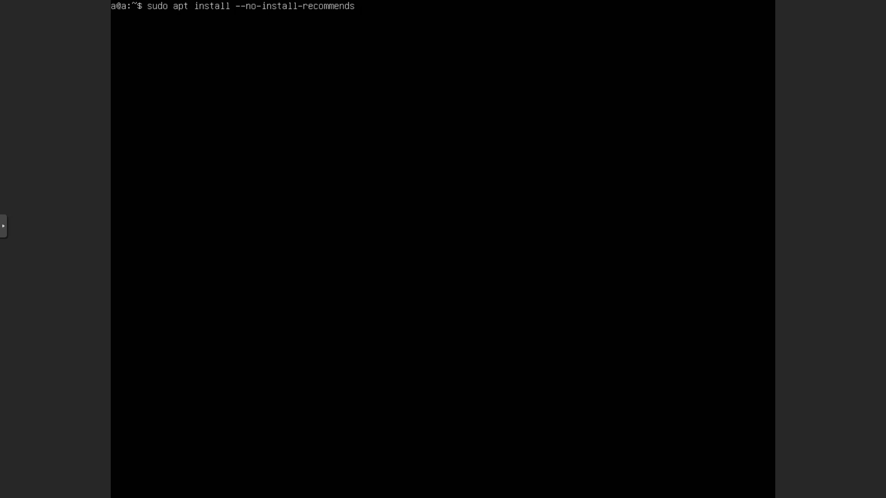
pyautogui.write(' xorg')
pyautogui.write('-server')
# - Try a no-recommends install of xorg-server, then retry the command with package name xorg
pyautogui.press('Return')
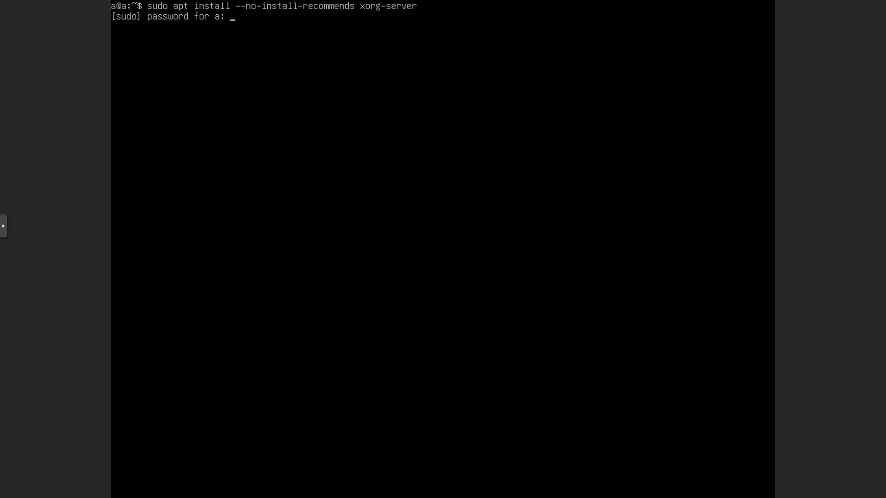
pyautogui.press('Return')
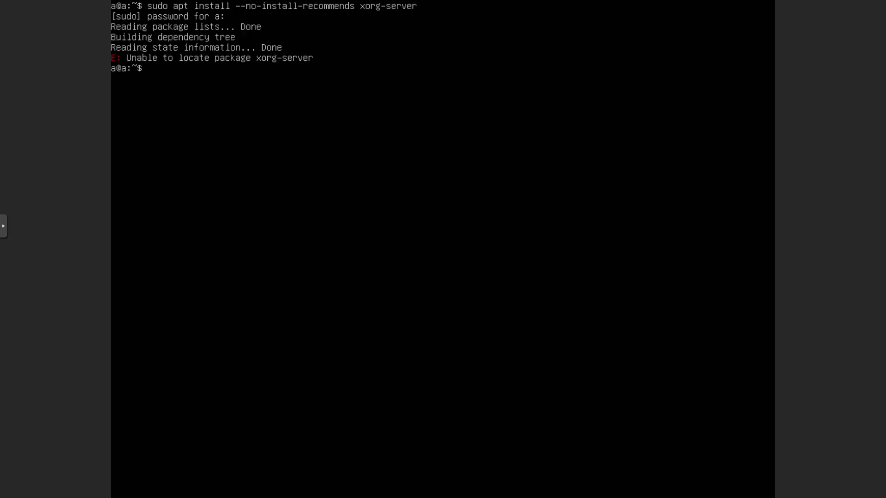
pyautogui.press('Up')
pyautogui.press('BackSpace')
pyautogui.press('BackSpace')
pyautogui.press('BackSpace')
pyautogui.press('BackSpace')
pyautogui.press('BackSpace')
pyautogui.press('BackSpace')
pyautogui.press('BackSpace')
# - Answer n to the xorg install, then install xserver-xorg with --no-install-recommends and confirm
pyautogui.press('Return')
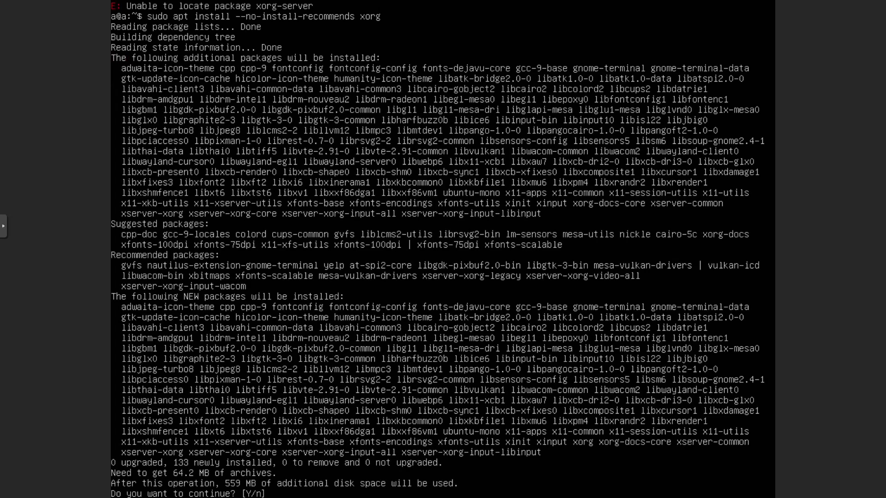
pyautogui.write('n')
pyautogui.press('Return')
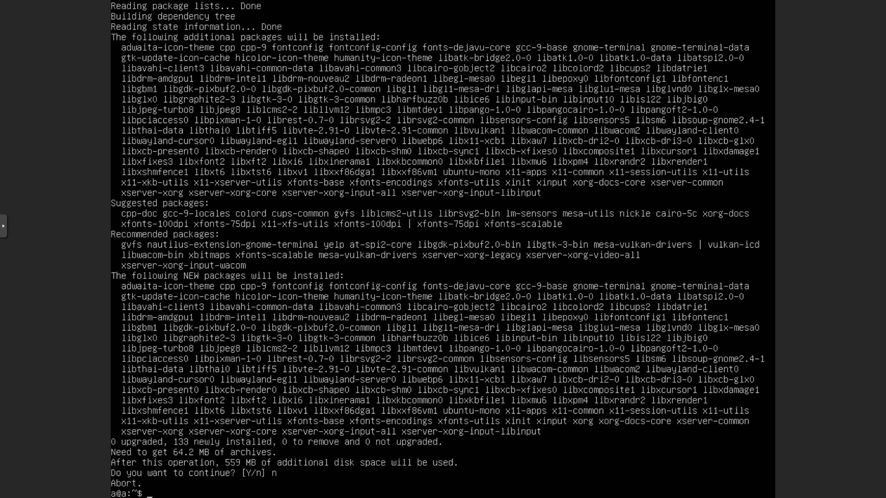
pyautogui.press('Up')
pyautogui.press('BackSpace')
pyautogui.press('BackSpace')
pyautogui.press('BackSpace')
pyautogui.write('server-xorg')
pyautogui.press('Return')
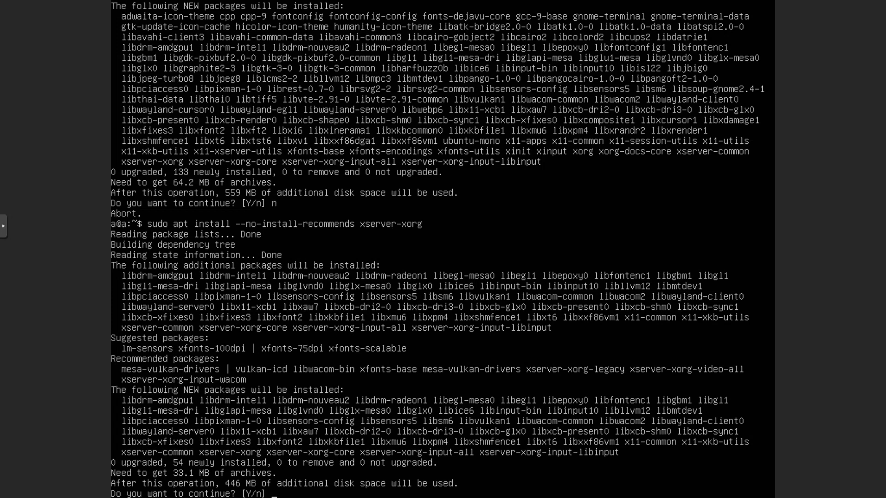
pyautogui.write('y')
pyautogui.press('Return')
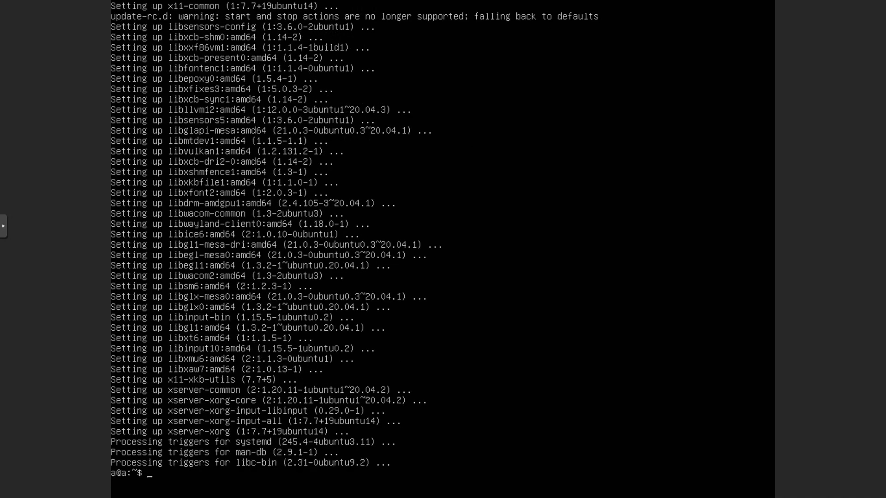
pyautogui.write('startx')
# - After startx is not found, install xinput with --no-install-recommends
pyautogui.press('Return')
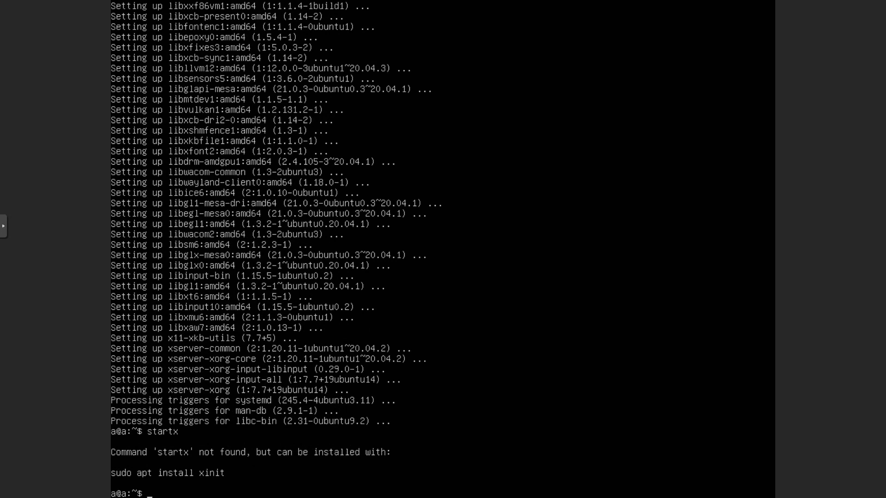
pyautogui.write('startx')
pyautogui.press('Up')
pyautogui.press('Up')
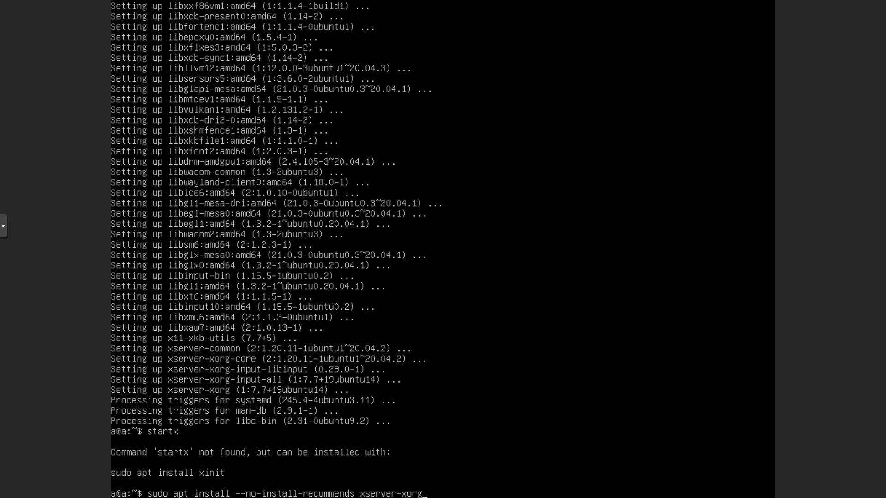
pyautogui.press('BackSpace')
pyautogui.press('BackSpace')
pyautogui.press('BackSpace')
pyautogui.write('ds xinput')
pyautogui.press('Return')
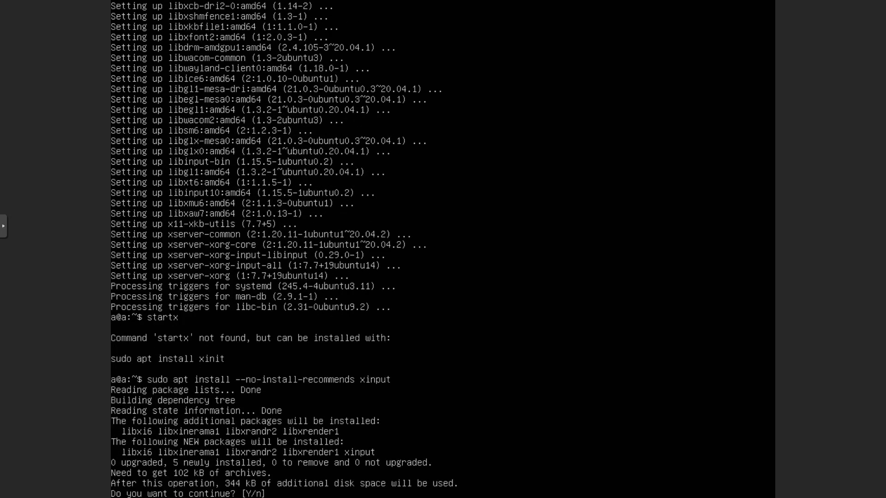
pyautogui.write('y')
pyautogui.press('Return')
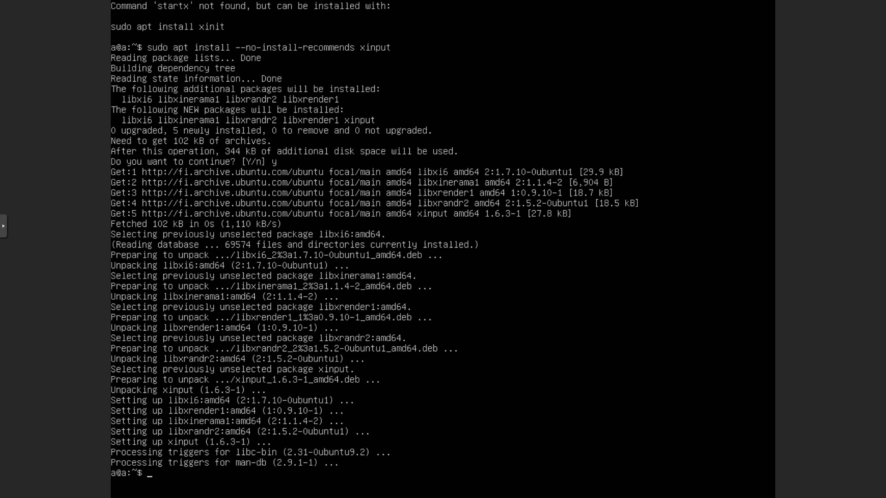
# - Install xinit with --no-install-recommends by editing the recalled xinput command
pyautogui.press('Up')
pyautogui.press('BackSpace')
pyautogui.press('BackSpace')
pyautogui.press('BackSpace')
pyautogui.press('BackSpace')
pyautogui.write('nit')
pyautogui.press('Return')
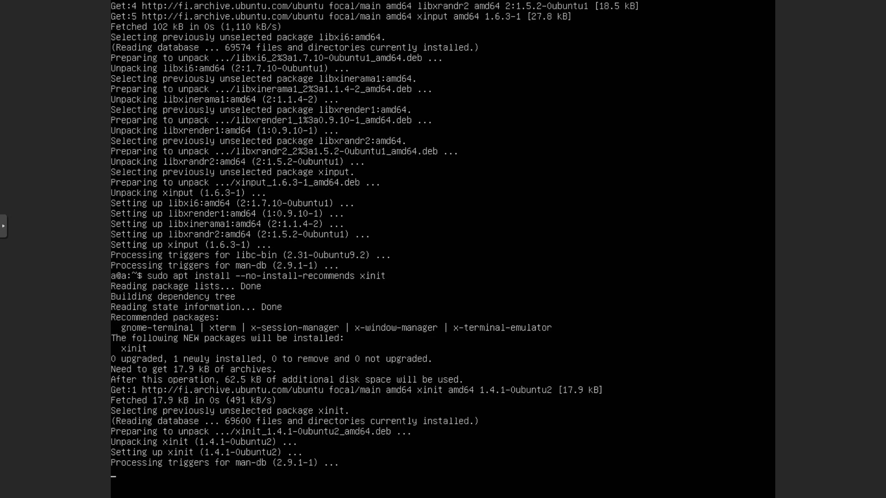
pyautogui.write('startx')
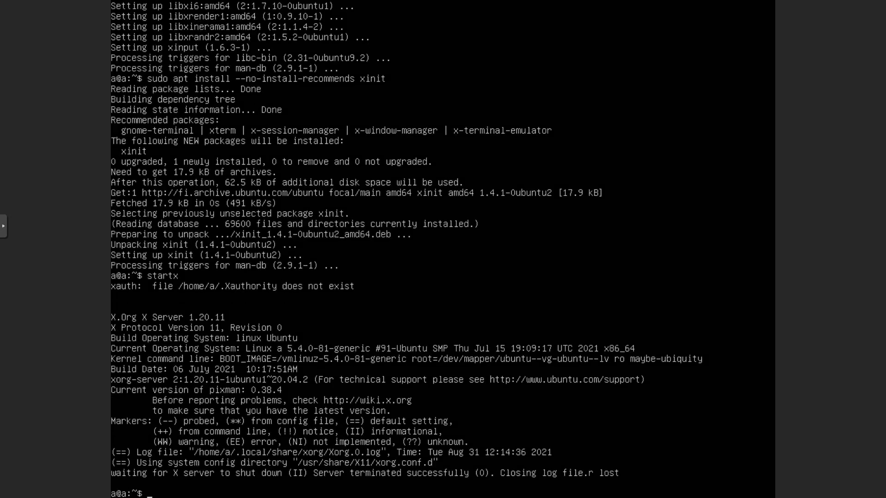
# - Rerun startx from command history; X starts and exits immediately again
pyautogui.press('Up')
pyautogui.press('Return')
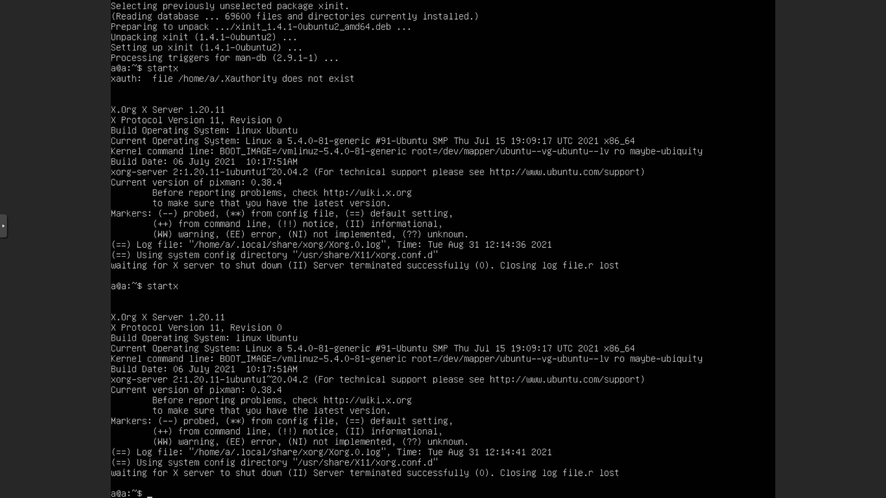
pyautogui.write('sudo apt install --no-install-r')
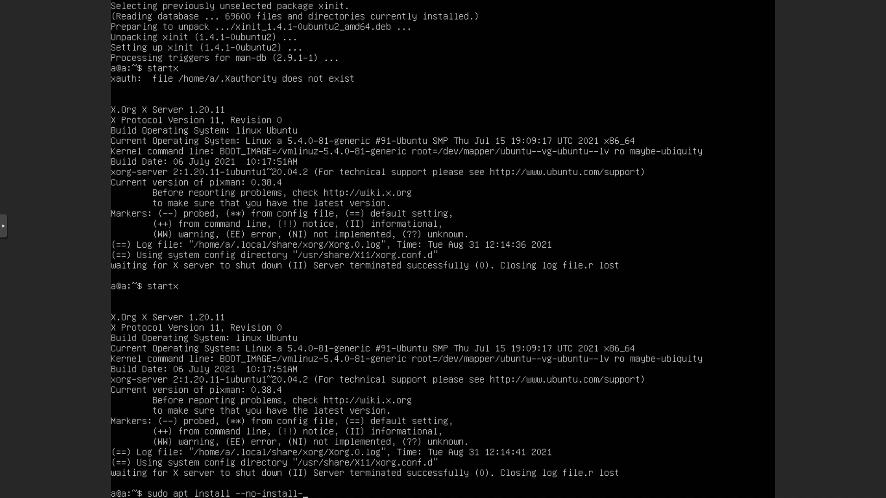
pyautogui.write('ecommends')
pyautogui.write(' icewm')
# - Install icewm with --no-install-recommends, confirm with y, and rerun startx from history
pyautogui.press('Return')
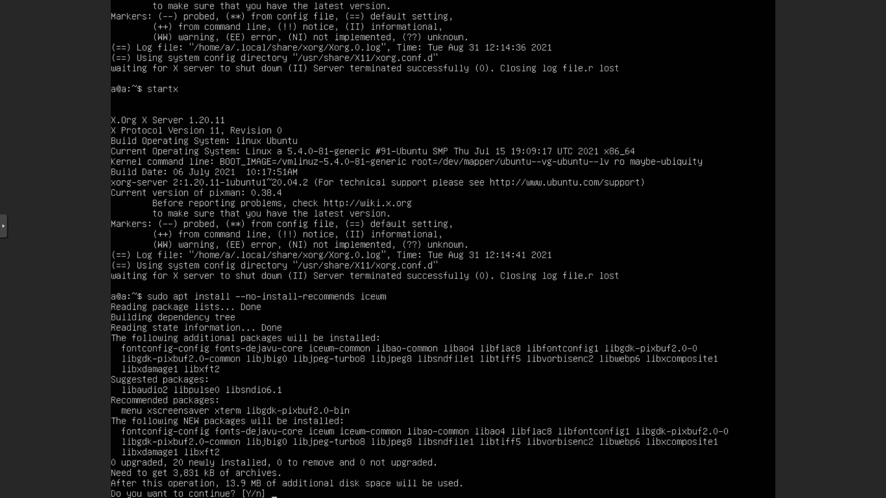
pyautogui.write('y')
pyautogui.press('Return')
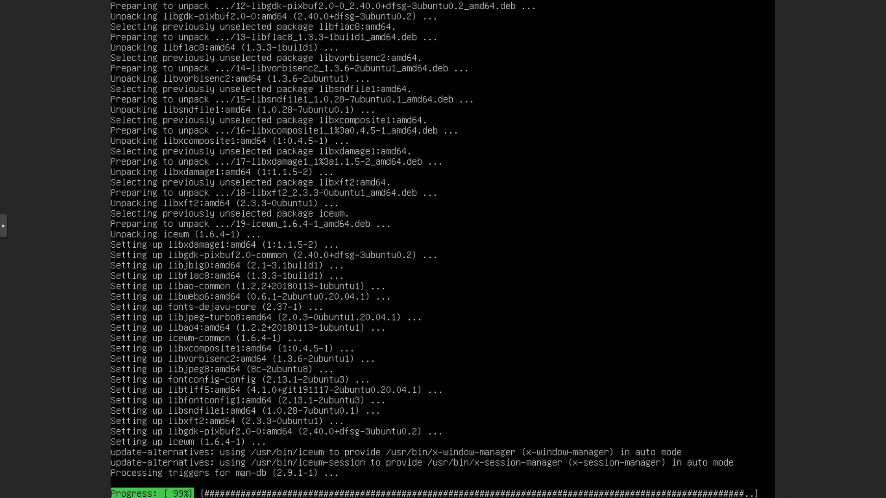
pyautogui.press('Up')
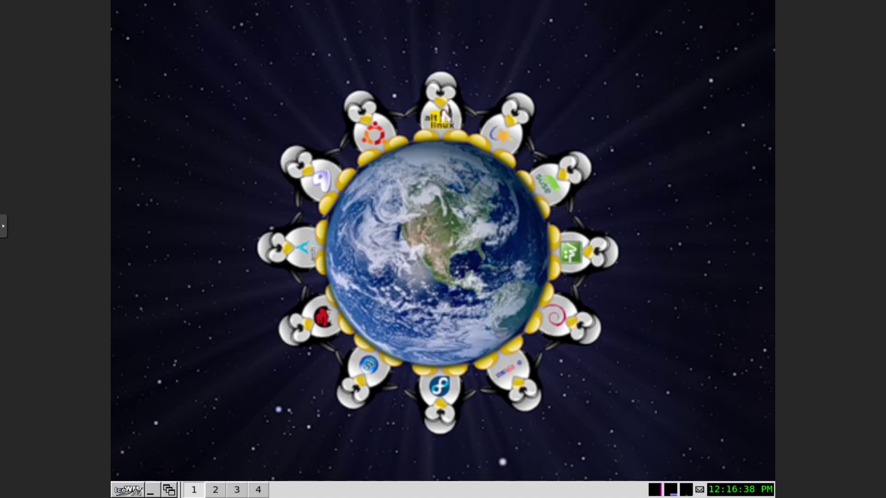
# - Explore the IceWM start menu and its submenus with mouse and keyboard
pyautogui.click(129, 489)
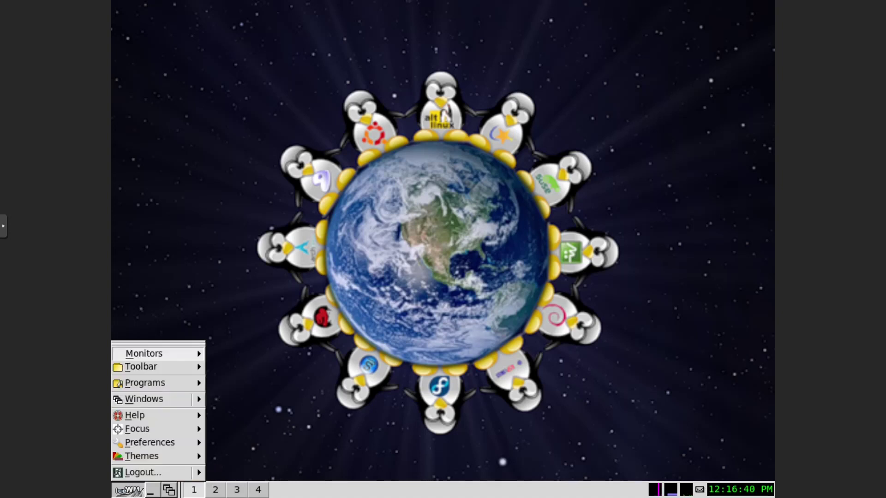
pyautogui.press('Escape')
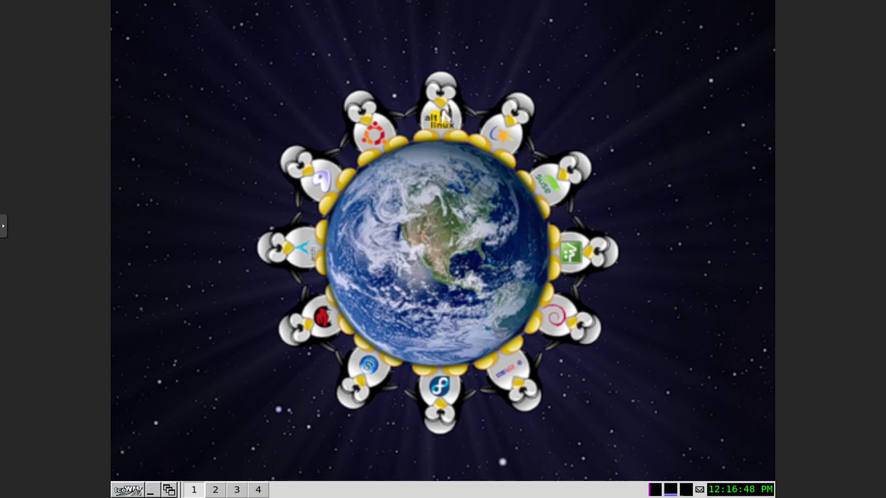
pyautogui.hotkey('ctrl', 'Escape')
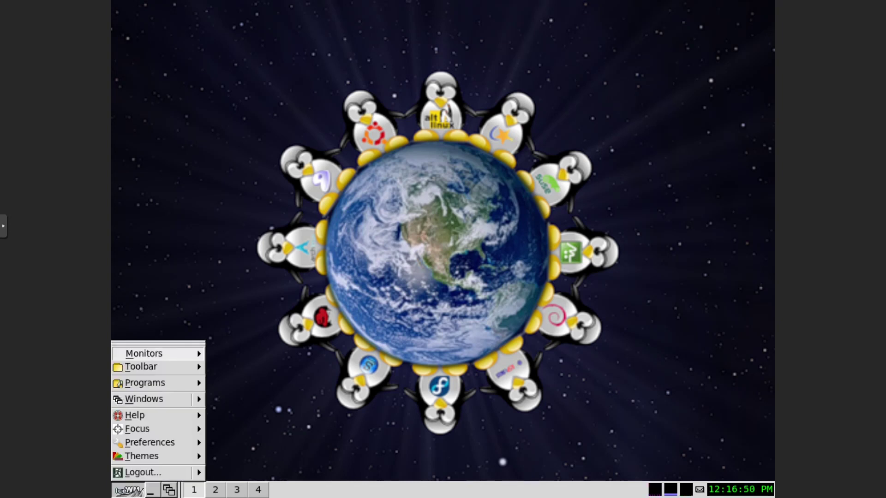
pyautogui.press('Right')
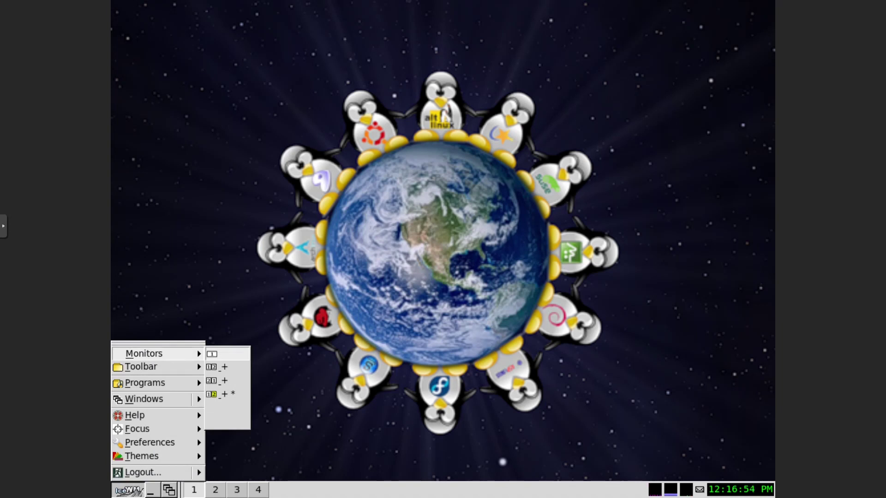
pyautogui.press('Left')
pyautogui.press('Down')
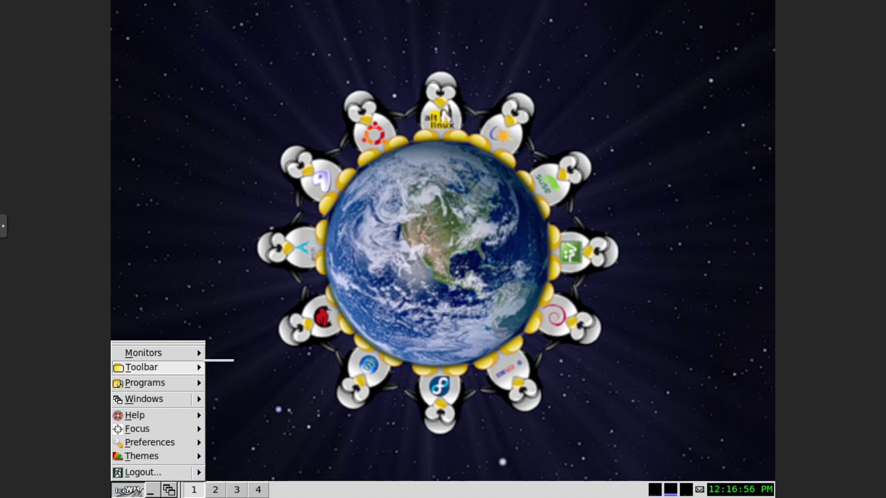
pyautogui.press('Up')
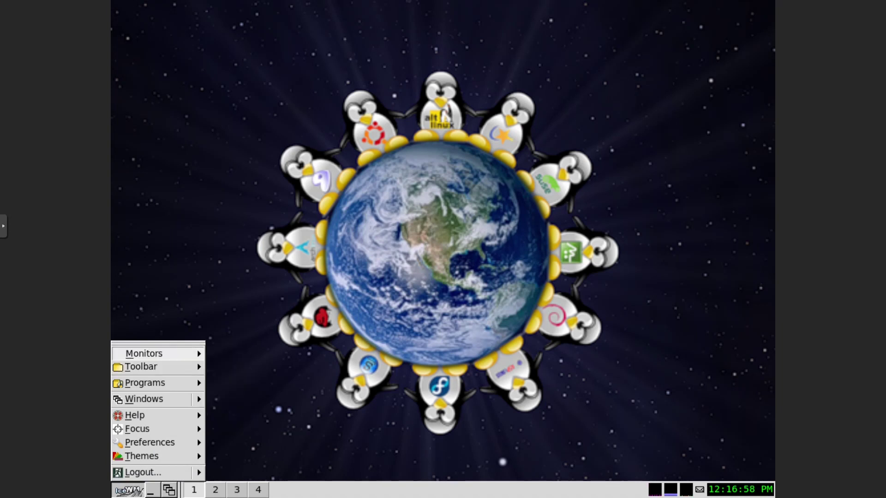
# - Reopen the start menu, choose Logout..., and confirm OK in Confirm Logout
pyautogui.press('Escape')
pyautogui.hotkey('ctrl', 'Escape')
pyautogui.press('Escape')
pyautogui.hotkey('ctrl', 'Escape')
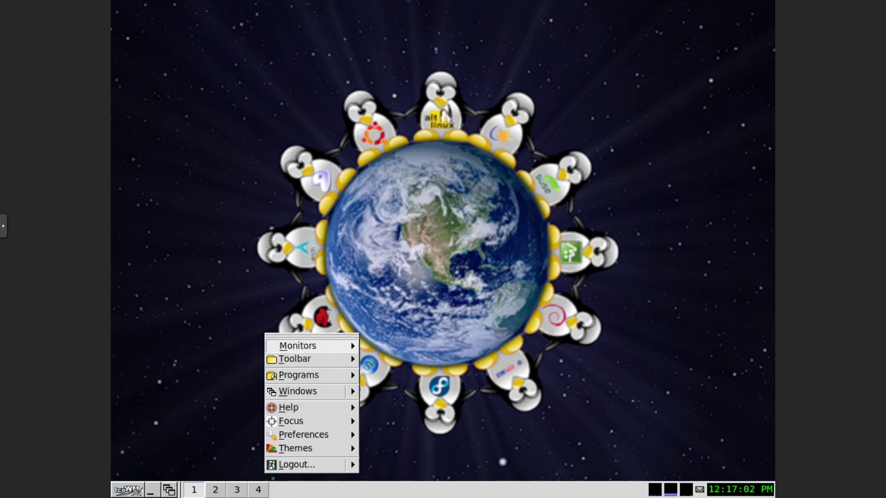
pyautogui.press('Escape')
pyautogui.hotkey('ctrl', 'Escape')
pyautogui.press('Up')
pyautogui.press('Return')
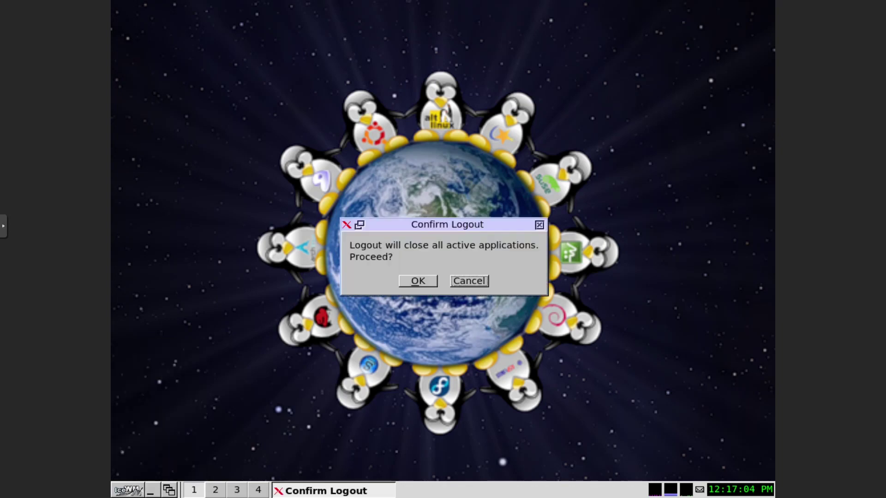
pyautogui.press('Return')
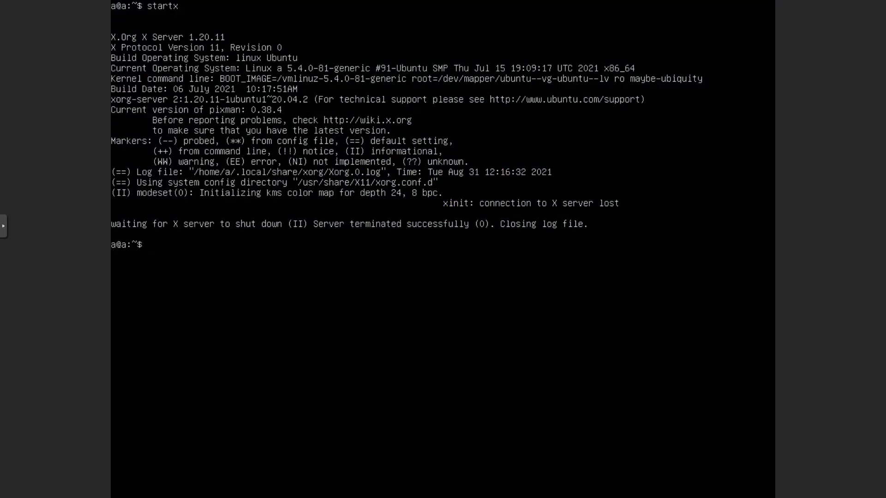
pyautogui.write('sudo apt install')
pyautogui.write('--no-install-recommends')
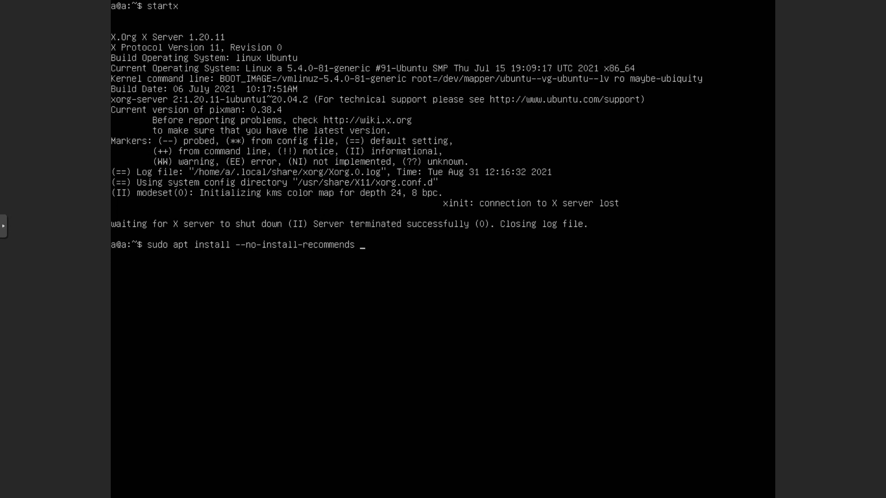
pyautogui.write(' xterm')
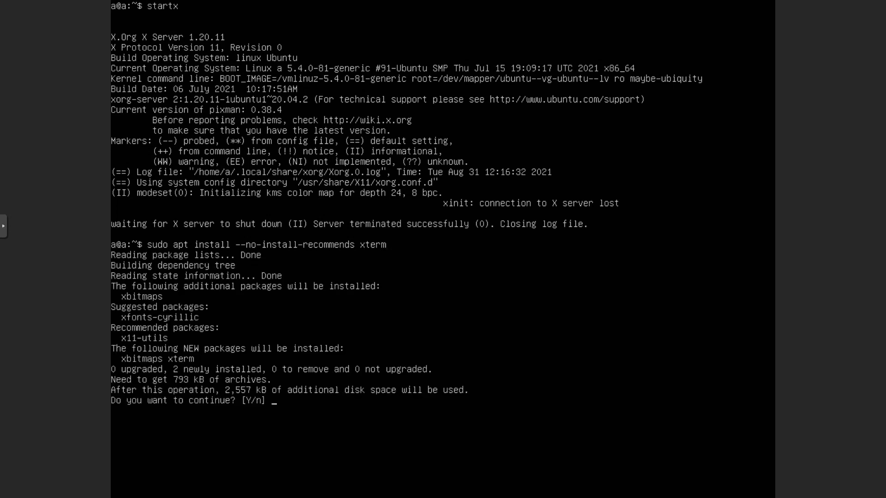
pyautogui.write('y')
# - Confirm the no-recommends xterm package installation with y
pyautogui.press('Return')
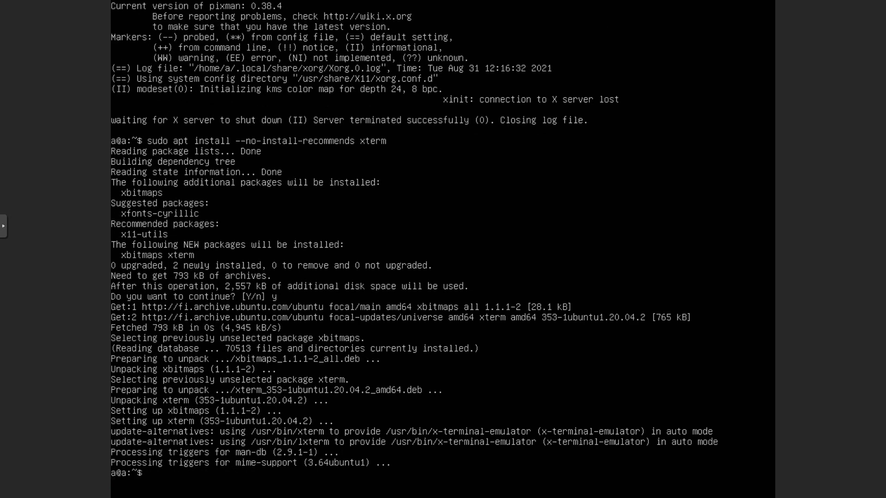
pyautogui.write('startx')
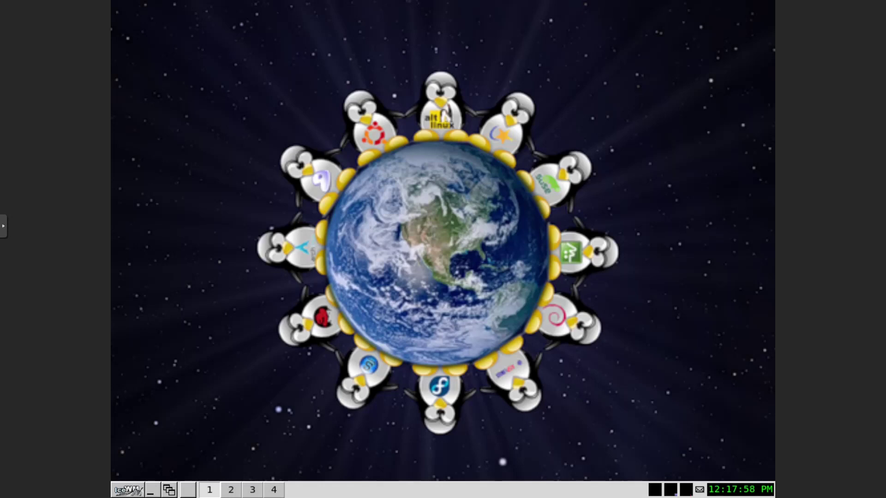
pyautogui.hotkey('ctrl', 'Escape')
pyautogui.press('Down')
pyautogui.press('Right')
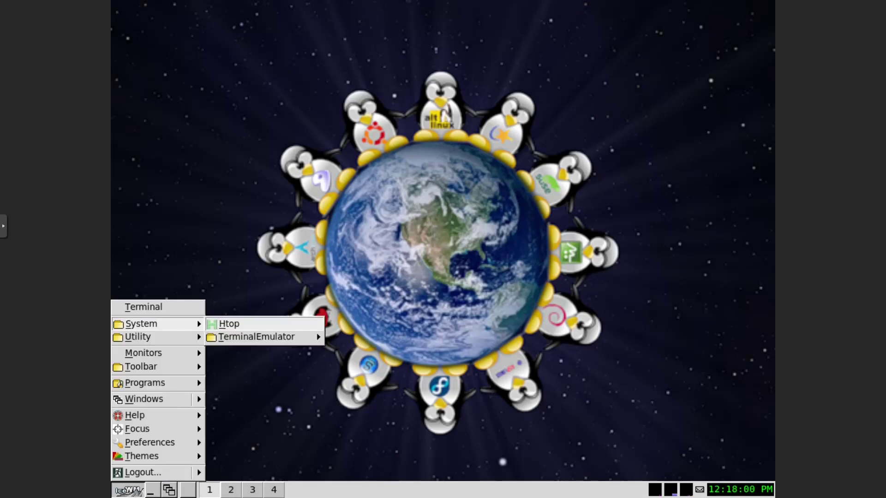
pyautogui.press('Down')
pyautogui.press('Right')
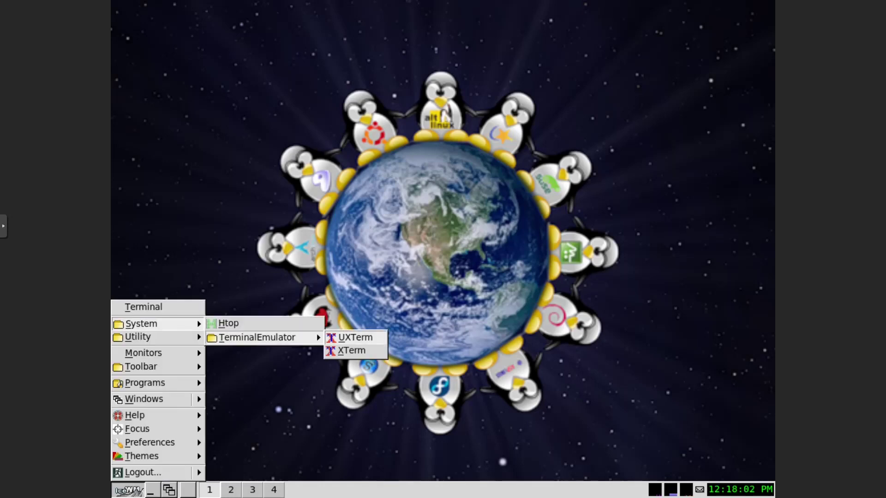
pyautogui.press('Return')
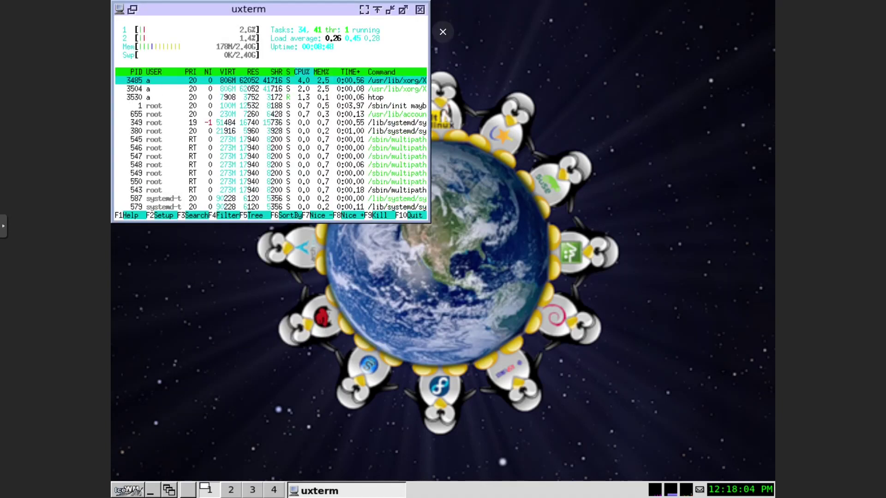
pyautogui.hotkey('alt', 'F7')
pyautogui.press('Right')
pyautogui.press('Down')
pyautogui.press('Down')
pyautogui.press('Down')
pyautogui.press('Down')
pyautogui.press('Right')
pyautogui.press('Down')
pyautogui.press('Down')
pyautogui.press('Down')
pyautogui.press('Return')
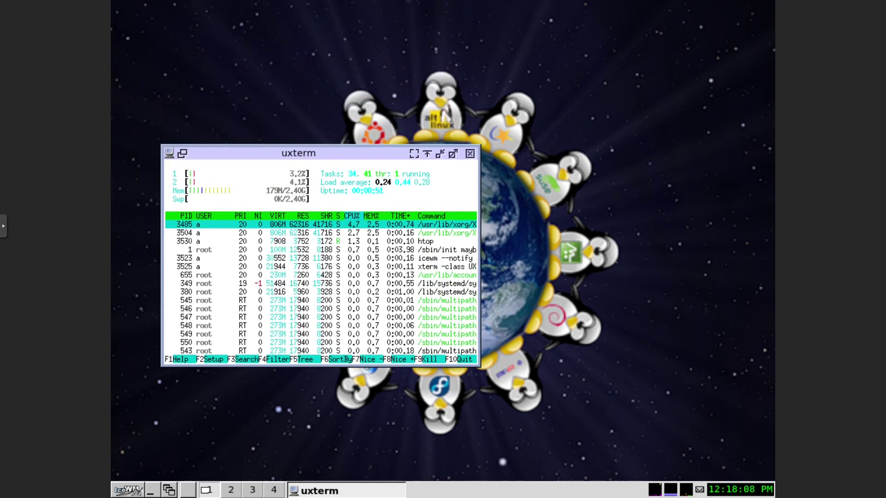
pyautogui.click(470, 153)
pyautogui.hotkey('ctrl', 'Escape')
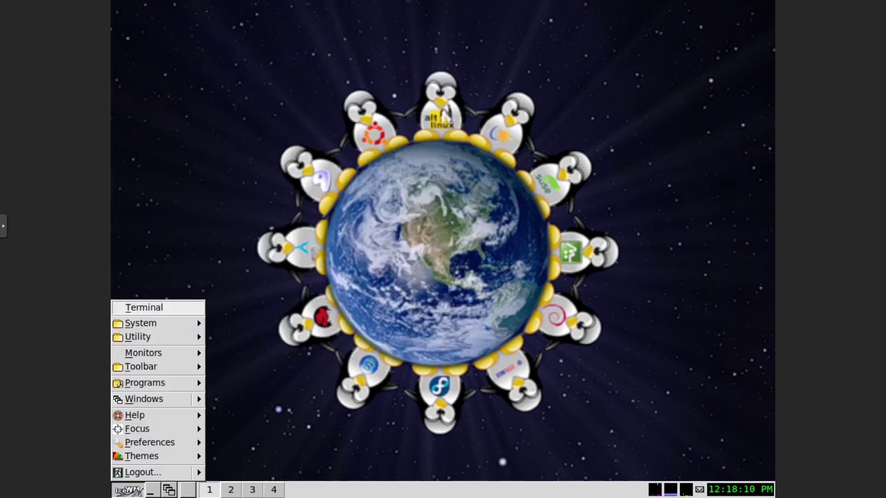
pyautogui.press('Down')
pyautogui.press('Down')
pyautogui.press('Right')
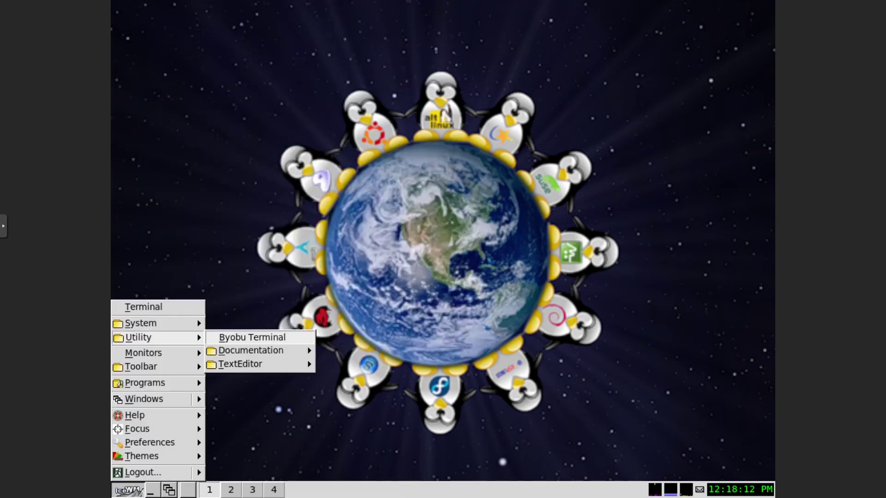
pyautogui.press('Down')
pyautogui.press('Down')
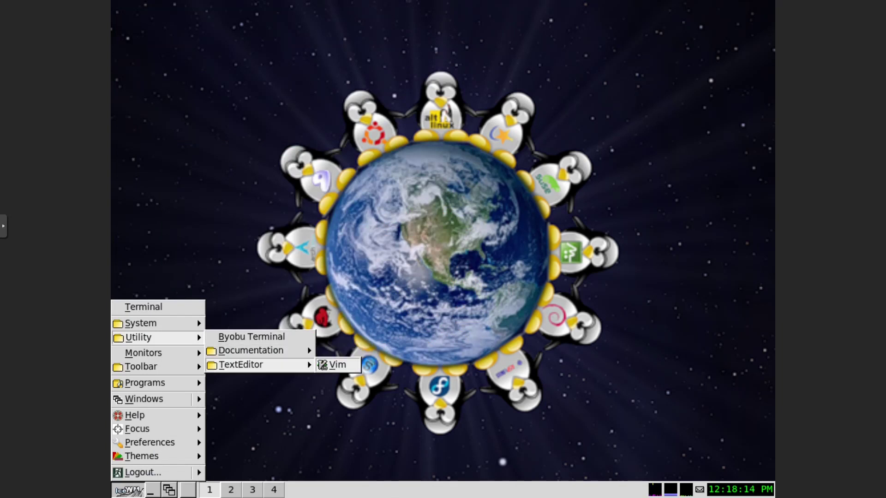
pyautogui.press('Up')
pyautogui.press('Down')
pyautogui.press('Up')
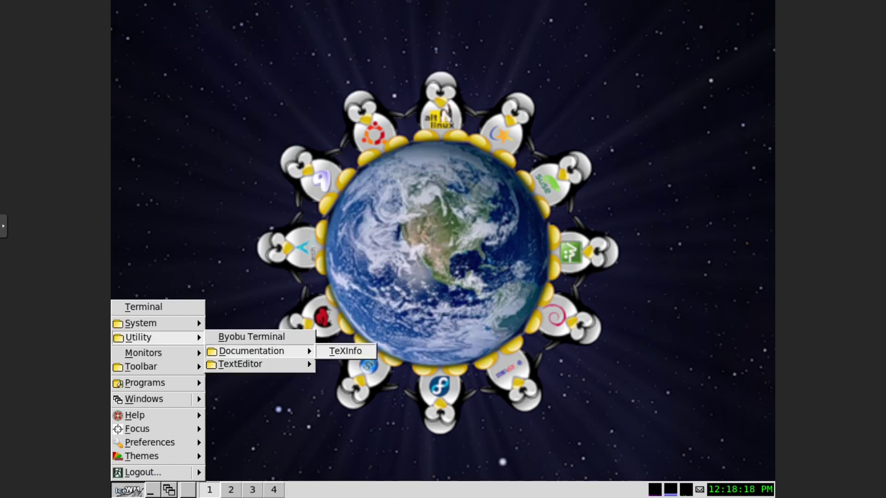
pyautogui.press('Up')
pyautogui.press('Return')
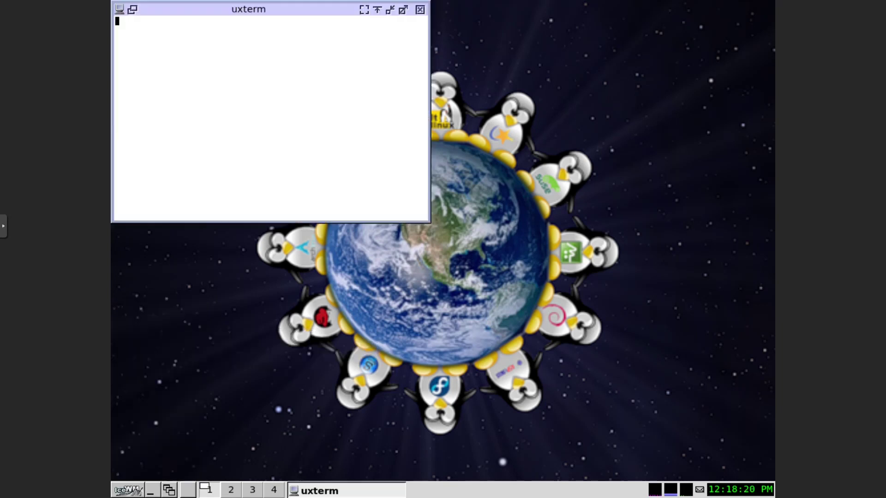
pyautogui.moveTo(277, 10); pyautogui.dragTo(340, 51)
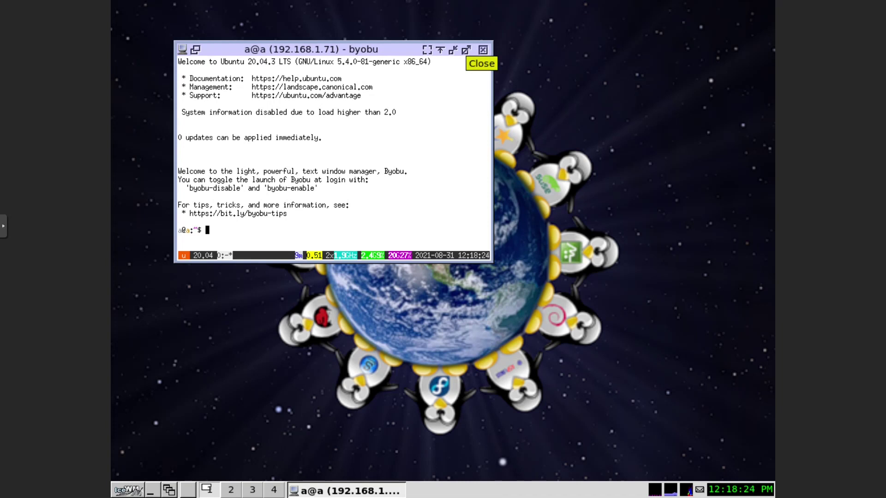
pyautogui.click(482, 49)
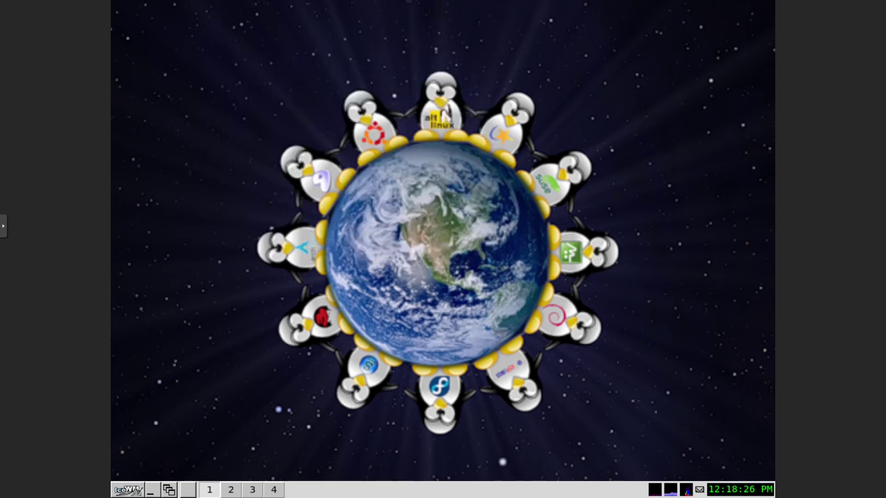
# - Launch XTerm from System > TerminalEmulator in the IceWM menu
pyautogui.hotkey('ctrl', 'Escape')
pyautogui.press('Down')
pyautogui.press('Right')
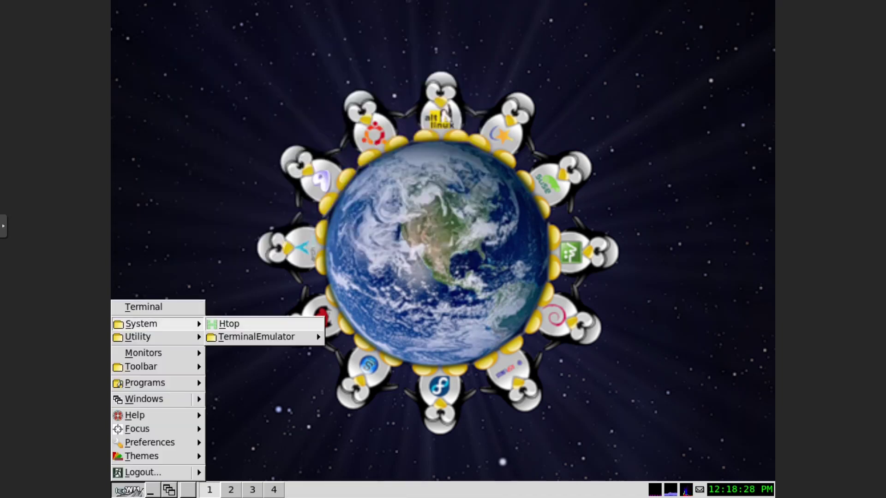
pyautogui.press('Down')
pyautogui.press('Right')
pyautogui.press('Down')
pyautogui.press('Return')
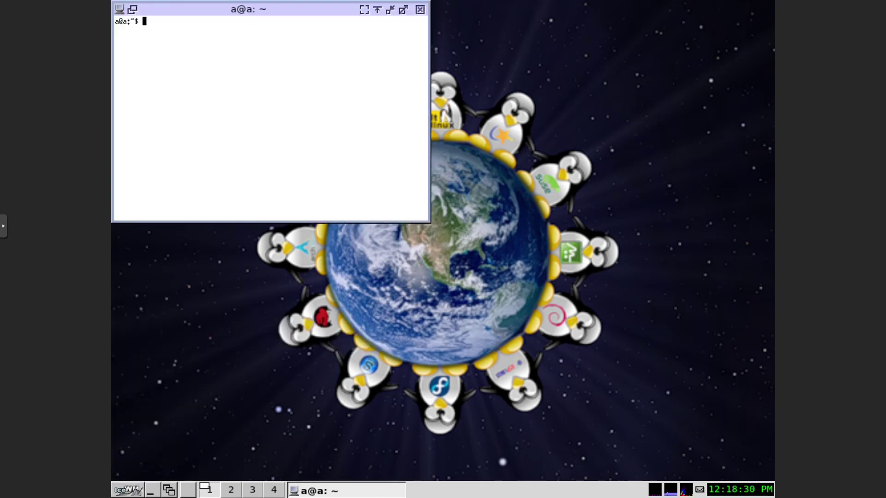
# - Centre the XTerm window, clear the partial install command, and run setxkbmap fi
pyautogui.hotkey('alt', 'F7')
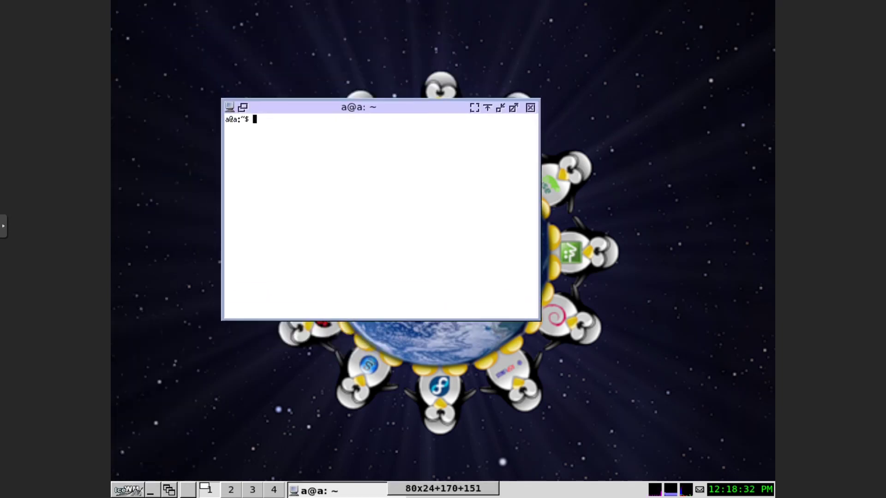
pyautogui.press('Return')
pyautogui.write('sudo apt install //no')
pyautogui.press('BackSpace')
pyautogui.press('BackSpace')
pyautogui.press('BackSpace')
pyautogui.press('BackSpace')
pyautogui.press('BackSpace')
pyautogui.press('BackSpace')
pyautogui.press('BackSpace')
pyautogui.press('BackSpace')
pyautogui.press('BackSpace')
pyautogui.press('BackSpace')
pyautogui.press('BackSpace')
pyautogui.write('setxkbmap fi')
pyautogui.press('Return')
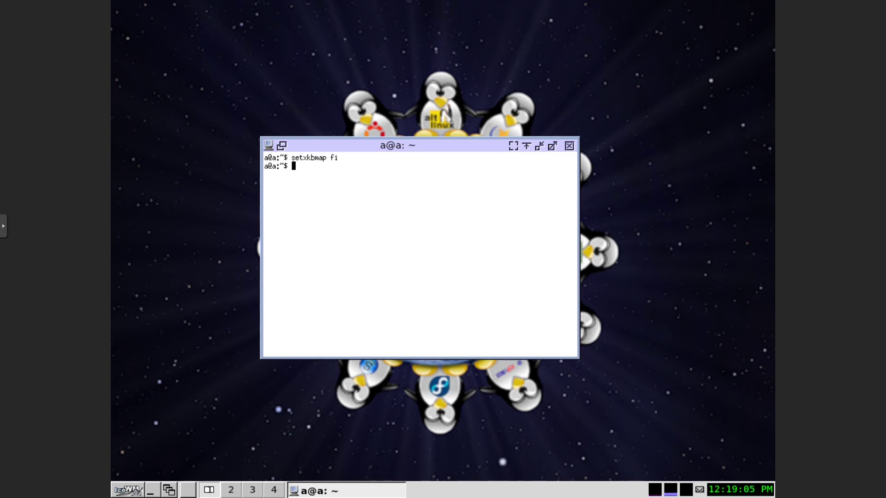
pyautogui.write('sudo apt install --no-install-recommends lightdm')
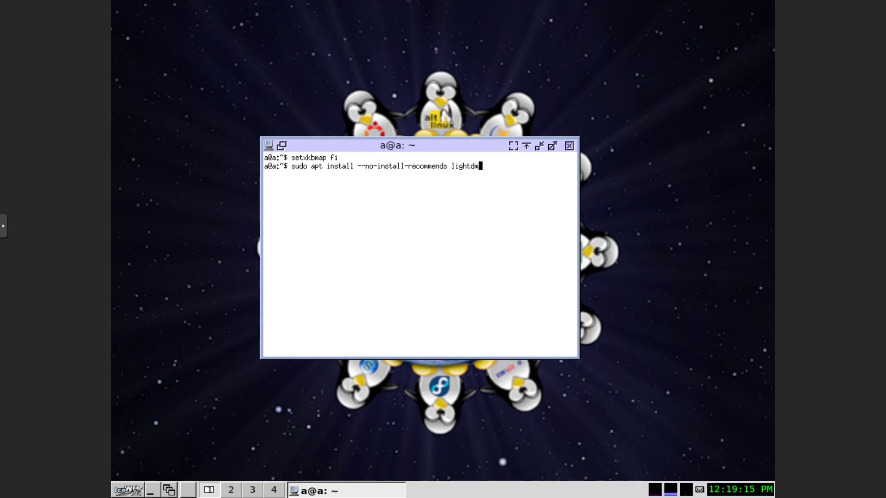
# - Backspace away the partly typed lightdm install/reconfigure command in XTerm
pyautogui.press('BackSpace')
pyautogui.press('BackSpace')
pyautogui.press('BackSpace')
pyautogui.press('BackSpace')
pyautogui.press('BackSpace')
pyautogui.press('BackSpace')
pyautogui.press('BackSpace')
pyautogui.press('BackSpace')
pyautogui.press('BackSpace')
pyautogui.press('BackSpace')
pyautogui.press('BackSpace')
pyautogui.press('BackSpace')
pyautogui.press('BackSpace')
pyautogui.press('BackSpace')
pyautogui.press('BackSpace')
pyautogui.press('BackSpace')
pyautogui.write('dpkg-reconfigure lightdm')
pyautogui.press('BackSpace')
pyautogui.press('BackSpace')
pyautogui.press('BackSpace')
pyautogui.press('BackSpace')
pyautogui.press('BackSpace')
pyautogui.press('BackSpace')
pyautogui.press('BackSpace')
pyautogui.press('BackSpace')
pyautogui.press('BackSpace')
pyautogui.press('BackSpace')
pyautogui.press('BackSpace')
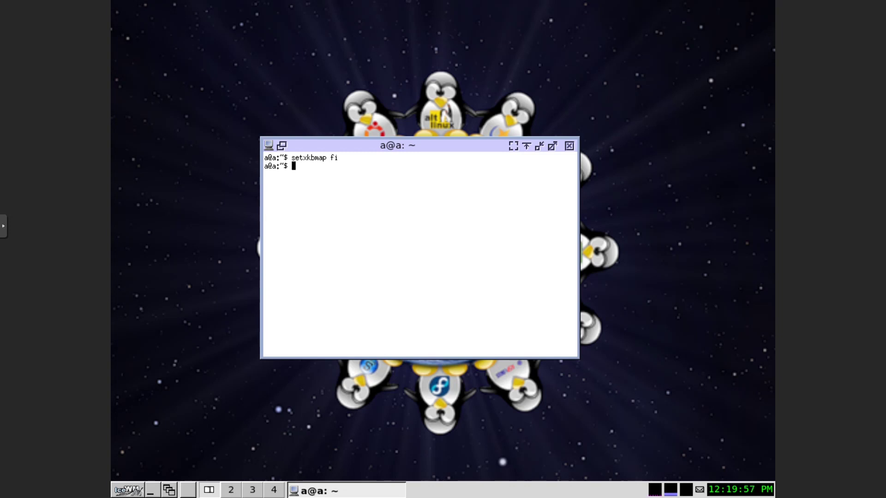
pyautogui.write('sudo apt install ')
pyautogui.write('--no-install-recommends ')
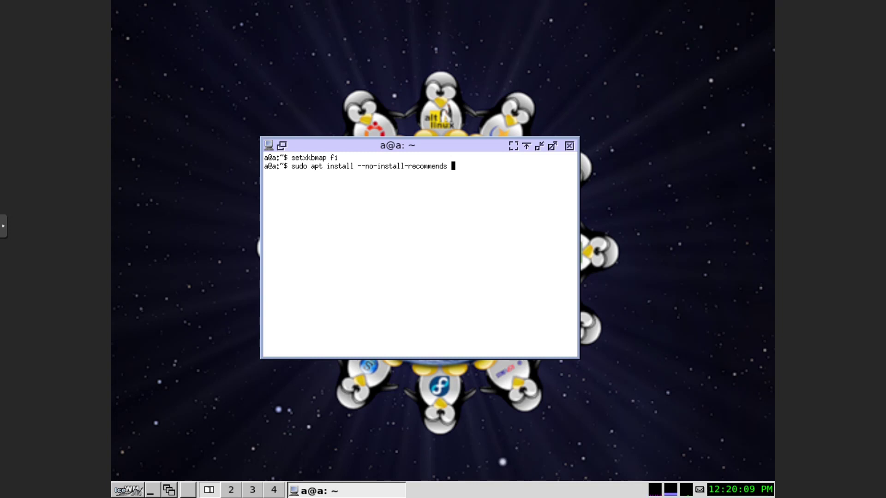
pyautogui.write('pulseaudio')
# - Run apt install --no-install-recommends pulseaudio pavucontrol, enter the sudo password and confirm with y
pyautogui.press('Return')
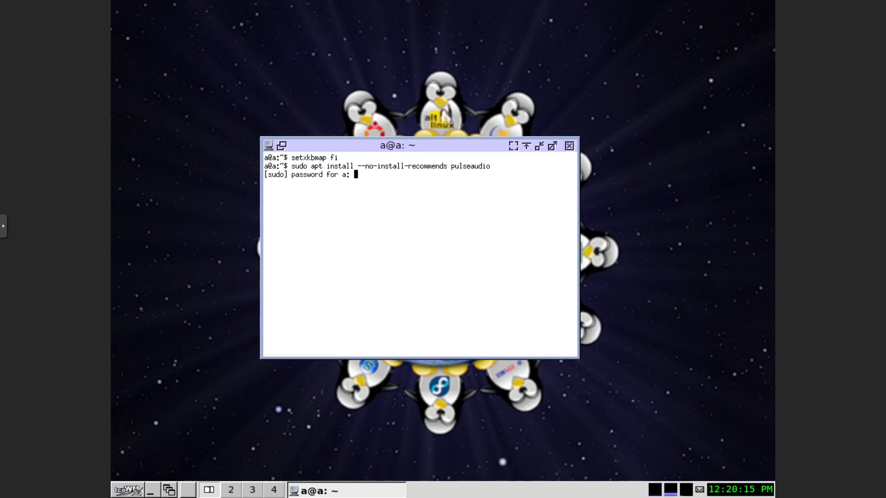
pyautogui.hotkey('ctrl', 'c')
pyautogui.press('Up')
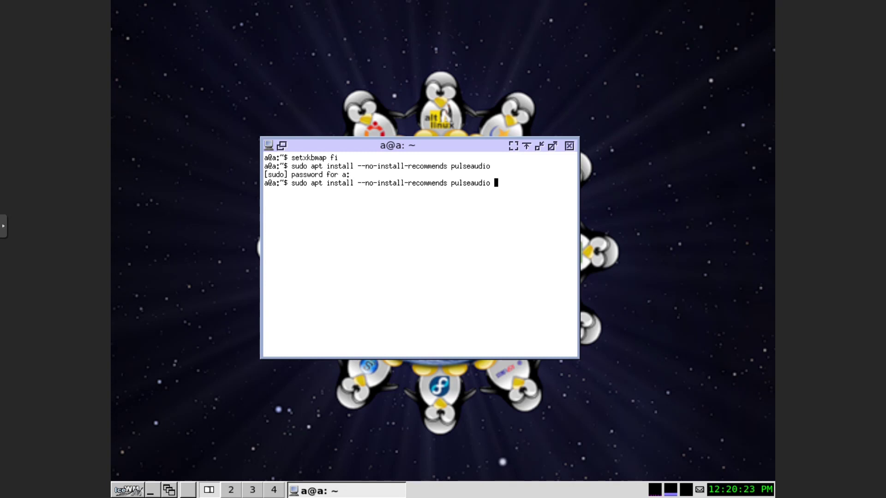
pyautogui.write('pavucontrol')
pyautogui.press('Return')
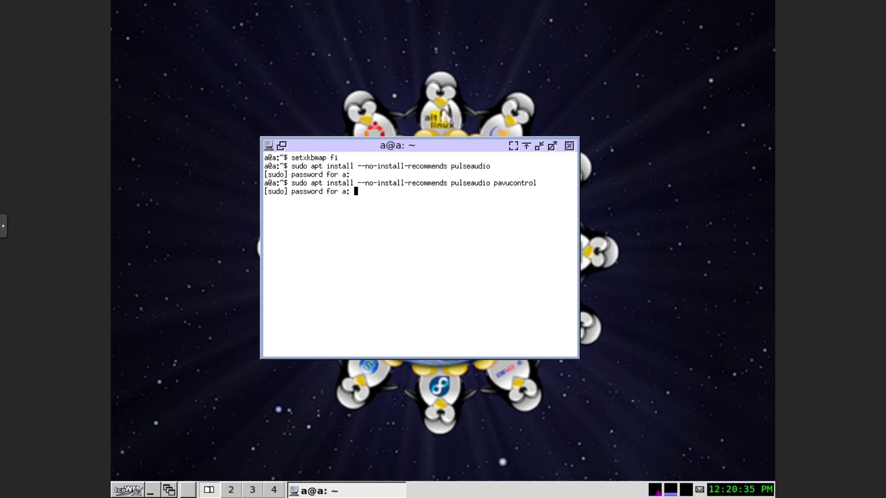
pyautogui.press('Return')
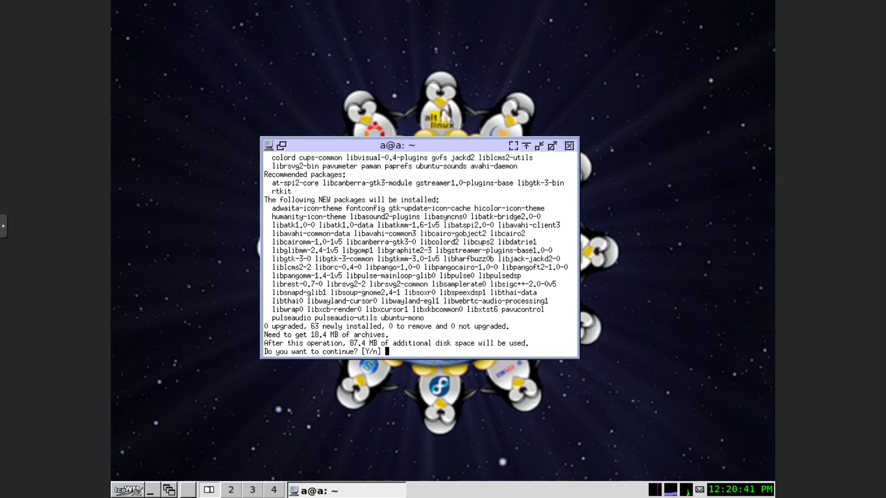
pyautogui.write('y')
pyautogui.press('Return')
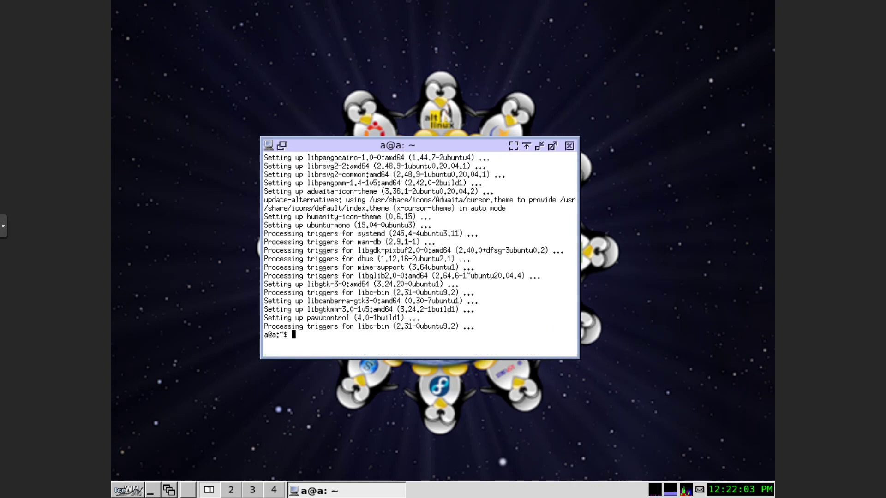
# - Launch PulseAudio Volume Control from the IceWM Audio > Mixer menu
pyautogui.hotkey('ctrl', 'Escape')
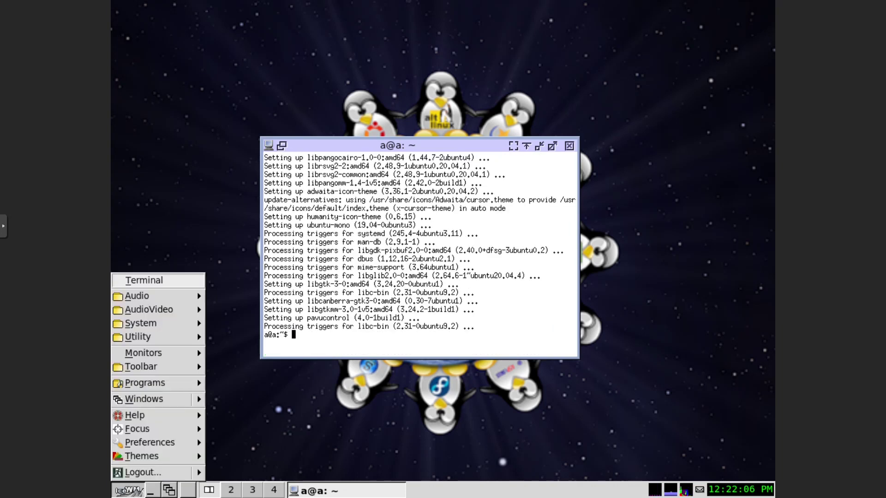
pyautogui.press('Down')
pyautogui.press('Down')
pyautogui.press('Down')
pyautogui.press('Right')
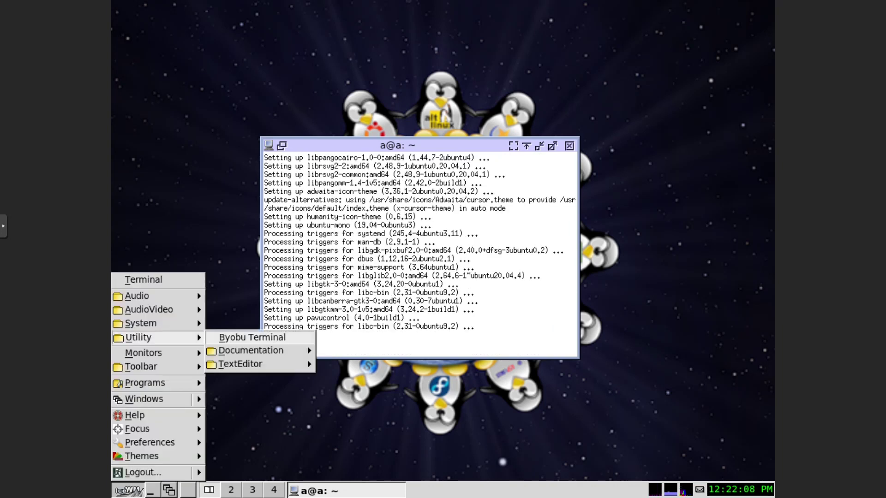
pyautogui.press('Down')
pyautogui.press('Down')
pyautogui.press('Left')
pyautogui.press('Up')
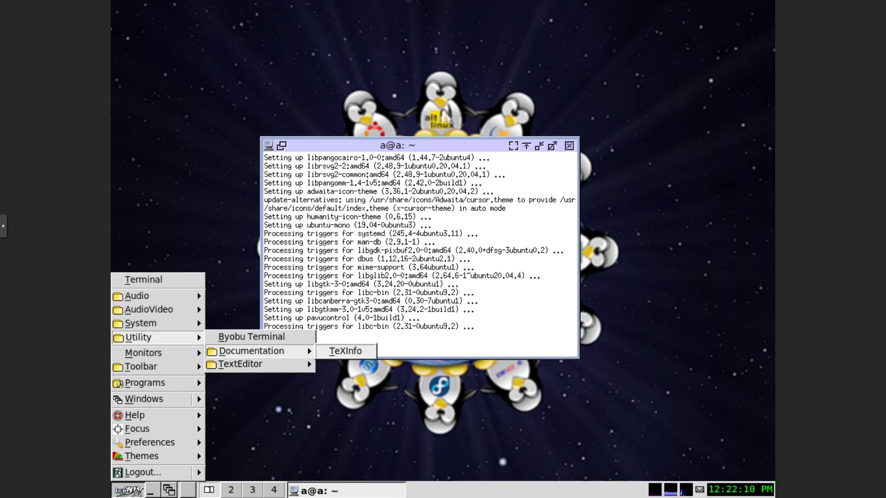
pyautogui.press('Left')
pyautogui.press('Up')
pyautogui.press('Up')
pyautogui.press('Return')
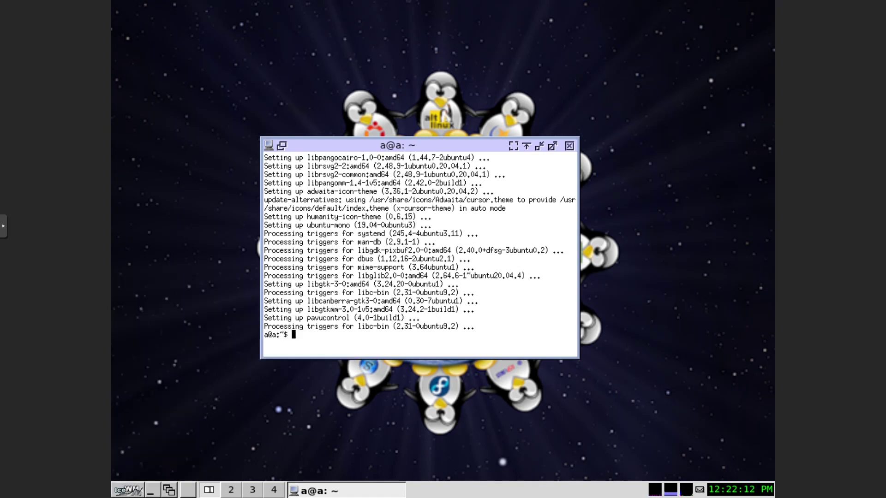
# - Move the Volume Control window toward screen centre and try closing the stalled window
pyautogui.hotkey('alt', 'F7')
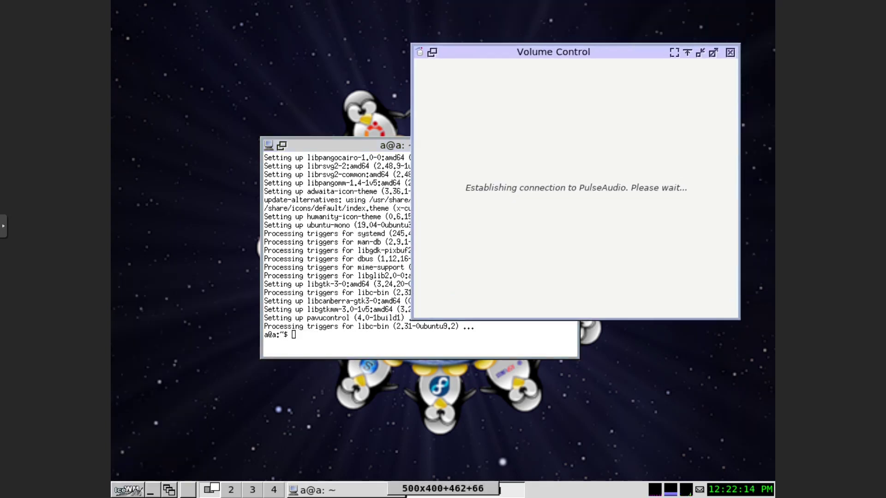
pyautogui.press('Left')
pyautogui.press('Down')
pyautogui.press('Left')
pyautogui.press('Down')
pyautogui.press('Left')
pyautogui.press('Down')
pyautogui.press('Left')
pyautogui.press('Down')
pyautogui.press('Left')
pyautogui.press('Down')
pyautogui.press('Left')
pyautogui.press('Down')
pyautogui.press('Return')
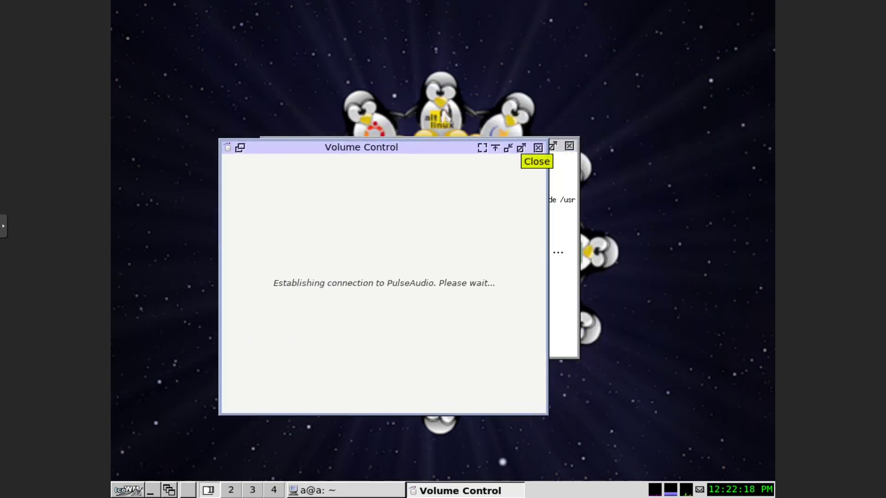
pyautogui.click(538, 147)
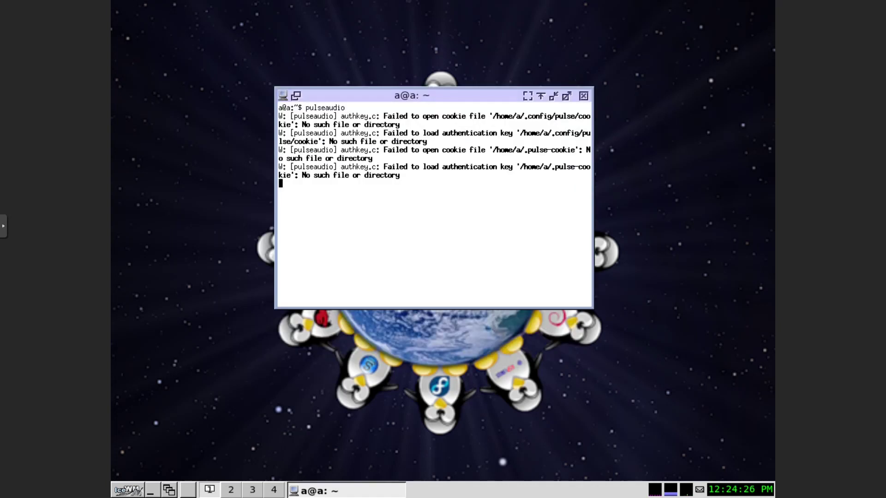
# - Relaunch PulseAudio Volume Control showing Dummy Output, shift it left, and close it
pyautogui.hotkey('ctrl', 'Escape')
pyautogui.press('Down')
pyautogui.press('Right')
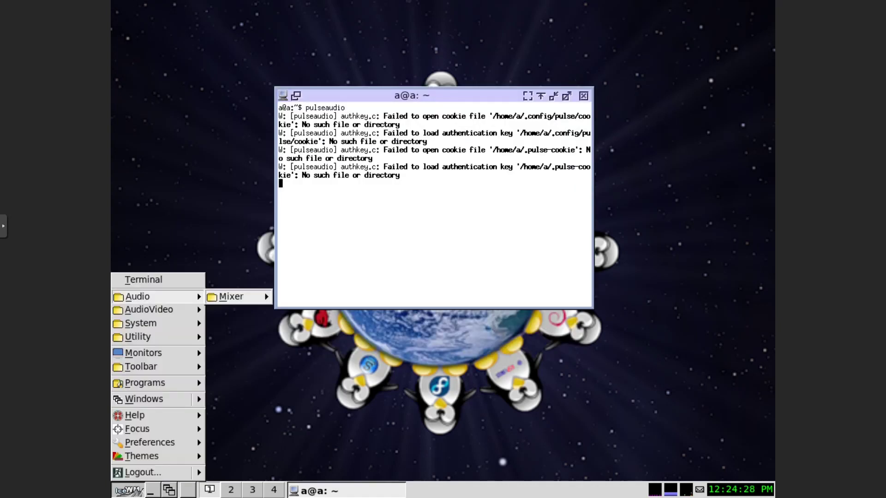
pyautogui.press('Right')
pyautogui.press('Return')
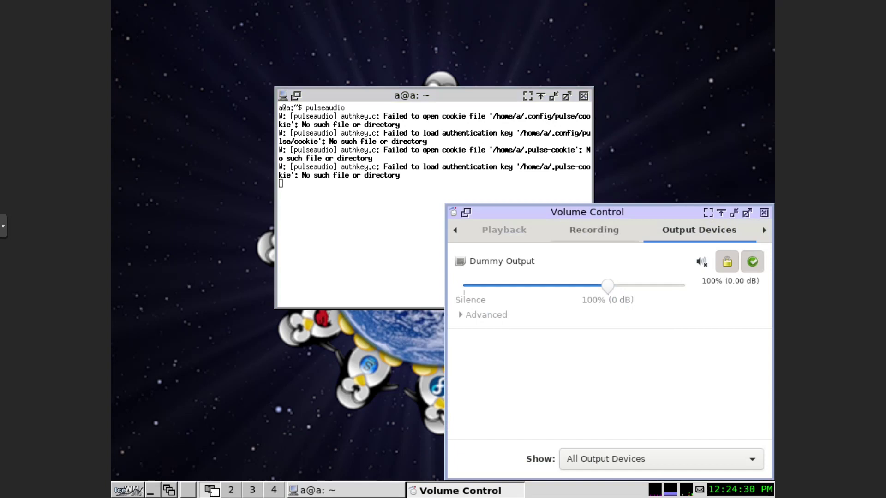
pyautogui.moveTo(587, 212); pyautogui.dragTo(471, 205)
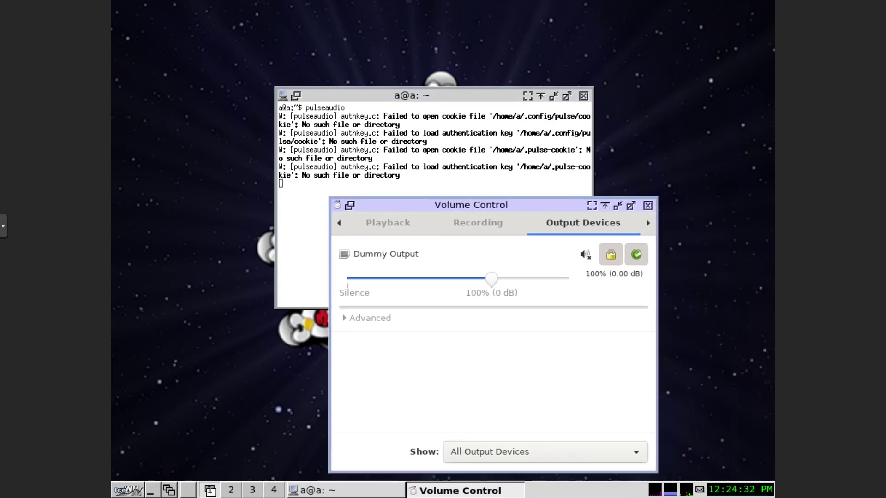
pyautogui.hotkey('alt', 'F4')
# - Stop the running pulseaudio process and close the terminal
pyautogui.hotkey('ctrl', 'c')
pyautogui.hotkey('ctrl', 'd')
pyautogui.hotkey('ctrl', 'Escape')
pyautogui.press('Down')
pyautogui.press('Down')
pyautogui.press('Down')
# - Launch a new XTerm from the IceWM System > TerminalEmulator menu
pyautogui.press('Up')
pyautogui.press('Right')
pyautogui.press('Down')
pyautogui.press('Right')
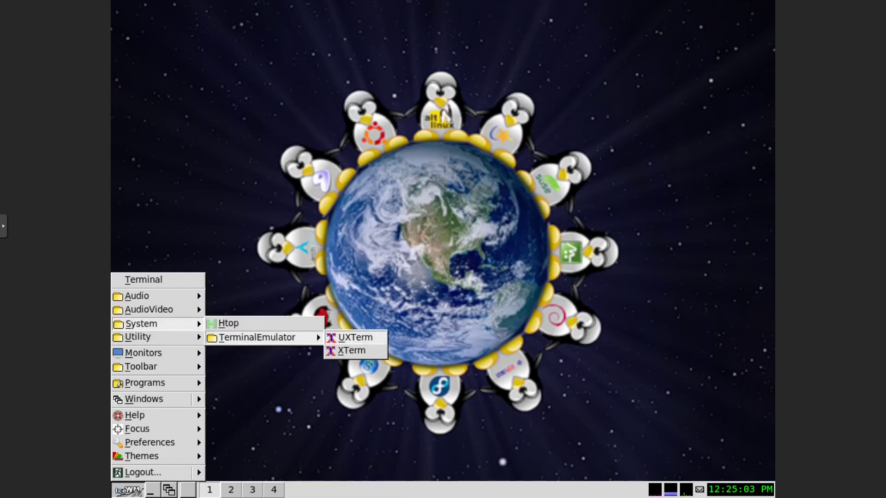
pyautogui.press('Return')
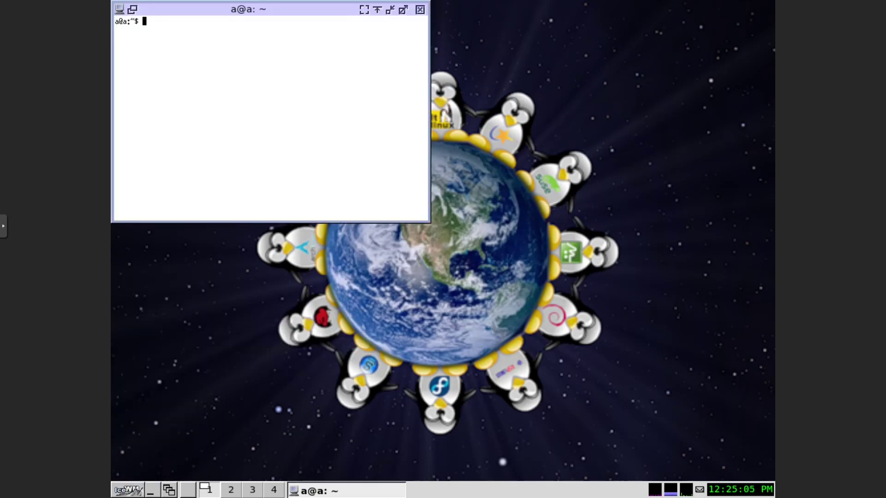
# - Centre the new terminal and copy /etc/X11/xinit/xinitrc to ./.xinitrc
pyautogui.hotkey('alt', 'F7')
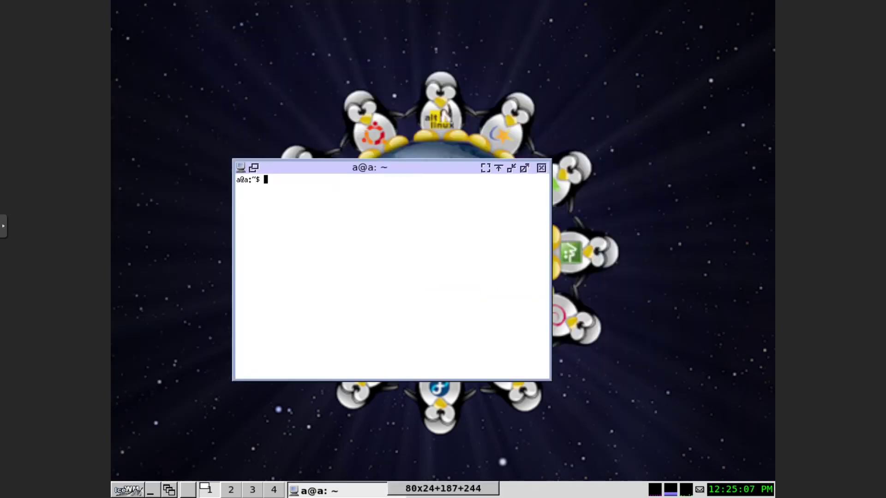
pyautogui.press('Return')
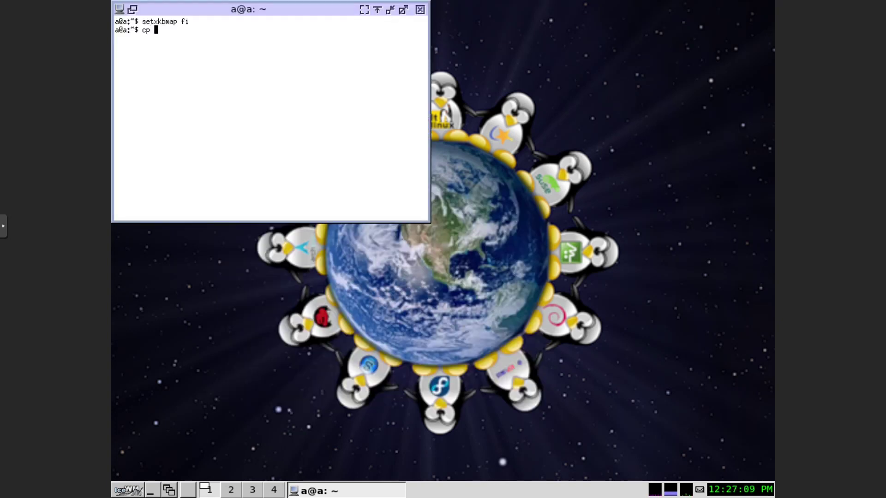
pyautogui.write('/etc/X11/')
pyautogui.write('xinit/xi')
pyautogui.press('Tab')
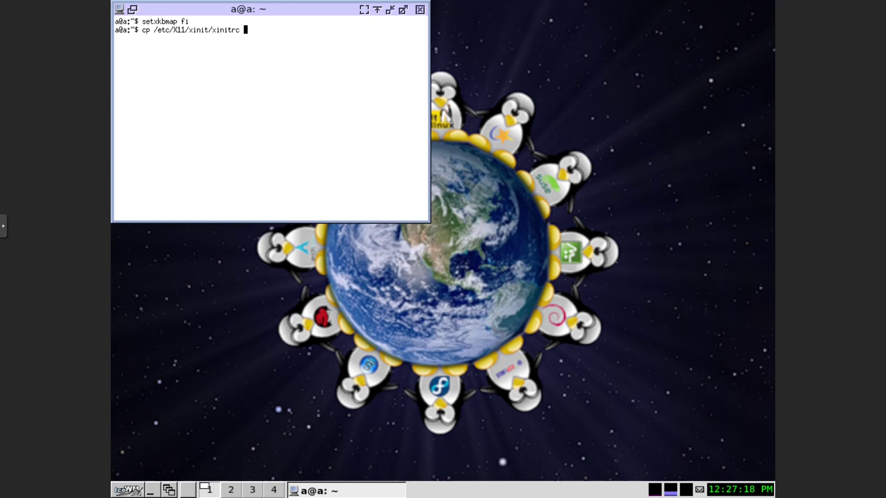
pyautogui.write('.')
pyautogui.write('/')
pyautogui.write('.xinitrc')
pyautogui.press('Return')
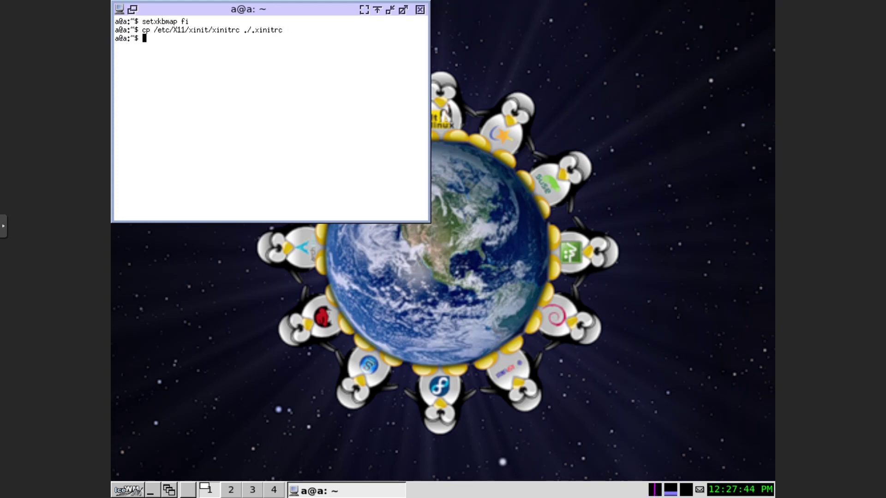
pyautogui.write('jna')
# - Open .xinitrc in vim, move down to the Xsession line, and shift the window
pyautogui.press('BackSpace')
pyautogui.press('BackSpace')
pyautogui.press('BackSpace')
pyautogui.write('vim .xinitrc')
pyautogui.press('Return')
pyautogui.press('j')
pyautogui.press('j')
pyautogui.press('j')
pyautogui.press('j')
pyautogui.press('j')
pyautogui.press('j')
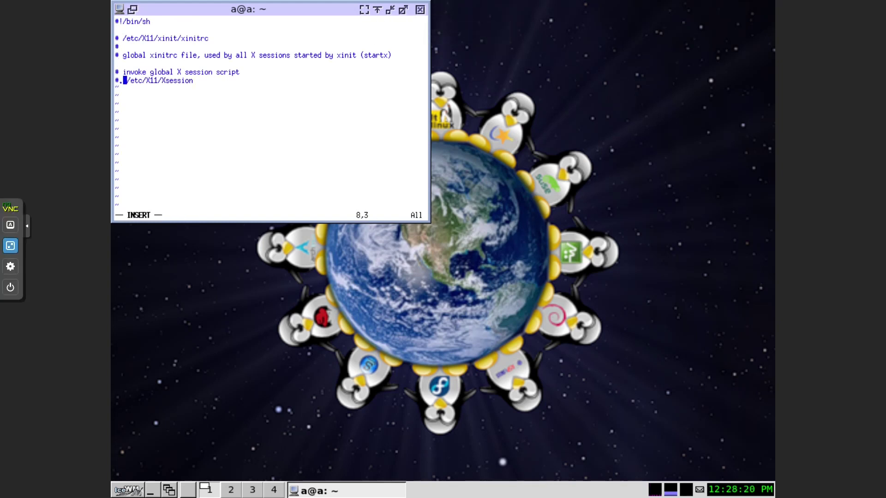
pyautogui.moveTo(208, 9); pyautogui.dragTo(244, 76)
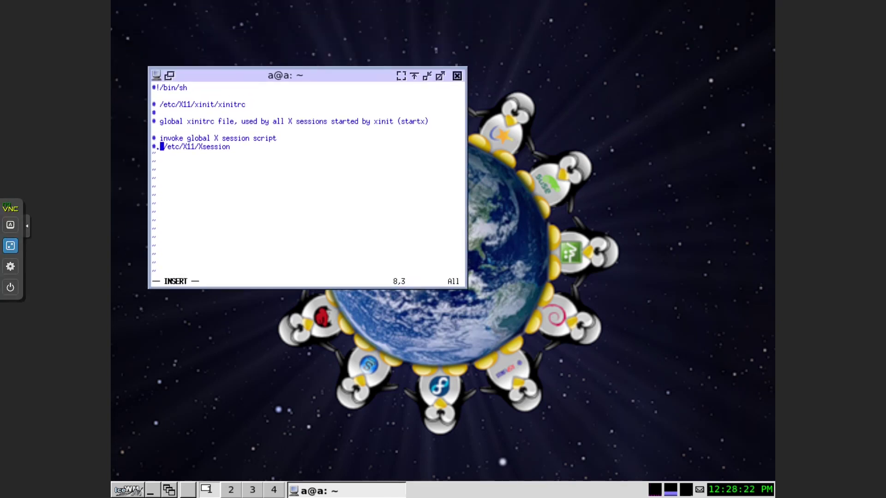
# - Close the vim window and choose XTerm under System > TerminalEmulator in the IceWM menu
pyautogui.hotkey('alt', 'F4')
pyautogui.hotkey('ctrl', 'Escape')
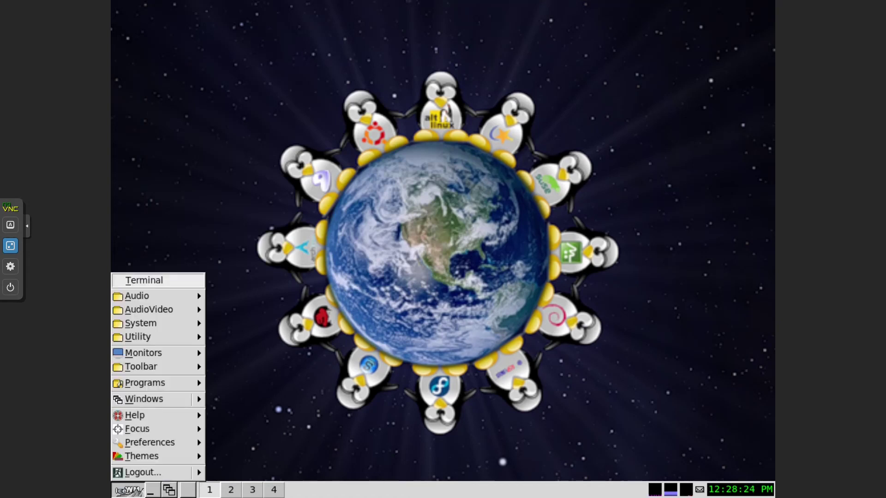
pyautogui.press('Down')
pyautogui.press('Down')
pyautogui.press('Down')
pyautogui.press('Up')
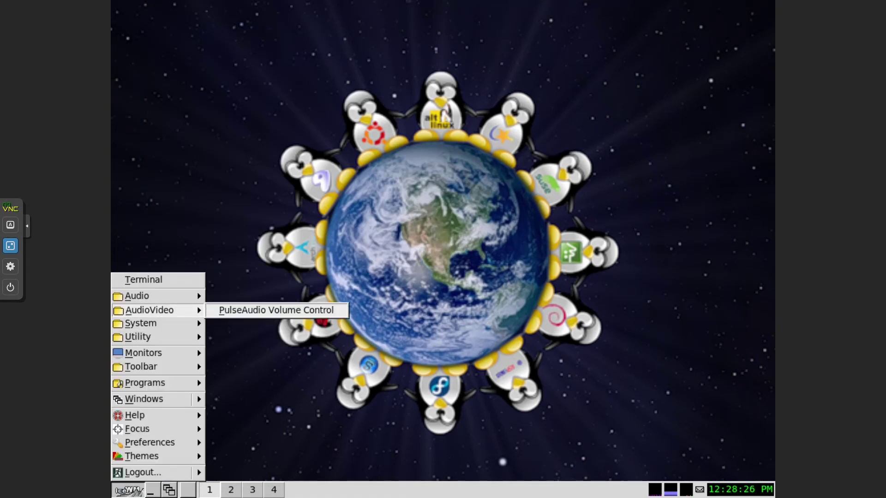
pyautogui.press('Up')
pyautogui.press('Down')
pyautogui.press('Down')
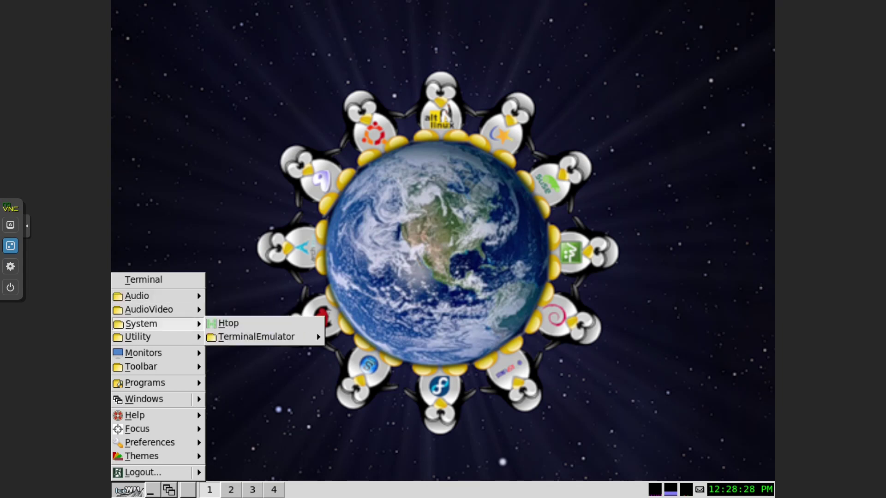
pyautogui.press('Right')
pyautogui.press('Down')
# - Launch XTerm and open .xinitrc in nano by editing the recalled vim command
pyautogui.press('Right')
pyautogui.press('Return')
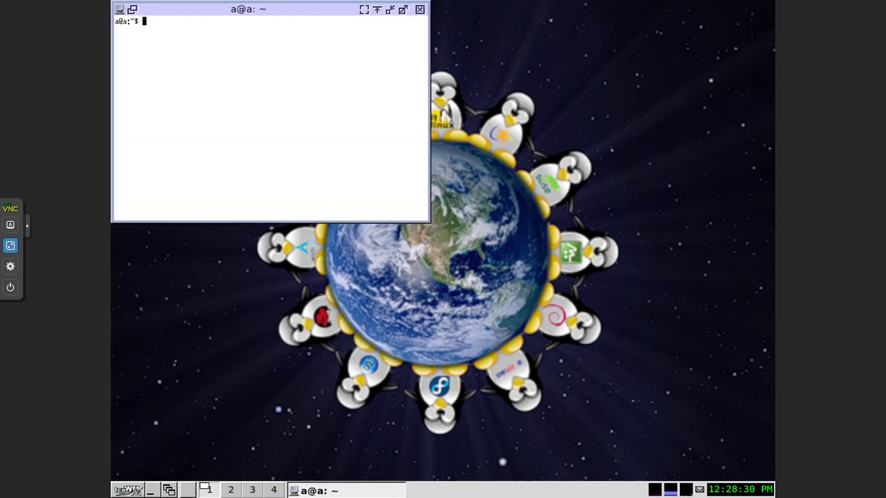
pyautogui.press('Up')
pyautogui.press('Up')
pyautogui.press('Down')
pyautogui.press('Left')
pyautogui.press('Left')
pyautogui.press('Left')
pyautogui.press('Left')
pyautogui.press('BackSpace')
pyautogui.press('BackSpace')
pyautogui.press('BackSpace')
pyautogui.write('nano')
pyautogui.press('Return')
# - Comment out '. /etc/X11/Xsession', add 'exec icewm' below it, and save the file
pyautogui.press('Down')
pyautogui.press('Down')
pyautogui.press('Down')
pyautogui.press('Down')
pyautogui.press('Down')
pyautogui.write('#')
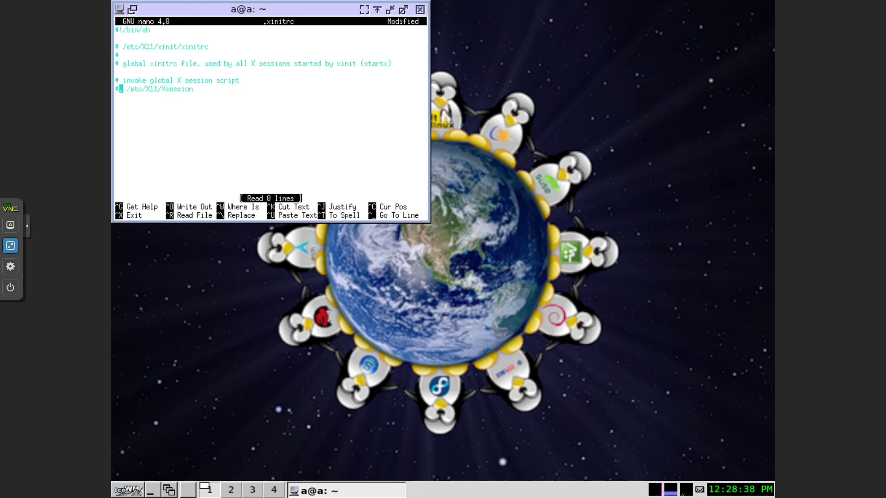
pyautogui.press('Right')
pyautogui.press('Right')
pyautogui.press('Right')
pyautogui.press('Right')
pyautogui.press('Right')
pyautogui.press('Right')
pyautogui.press('Right')
pyautogui.press('Right')
pyautogui.press('Right')
pyautogui.press('Right')
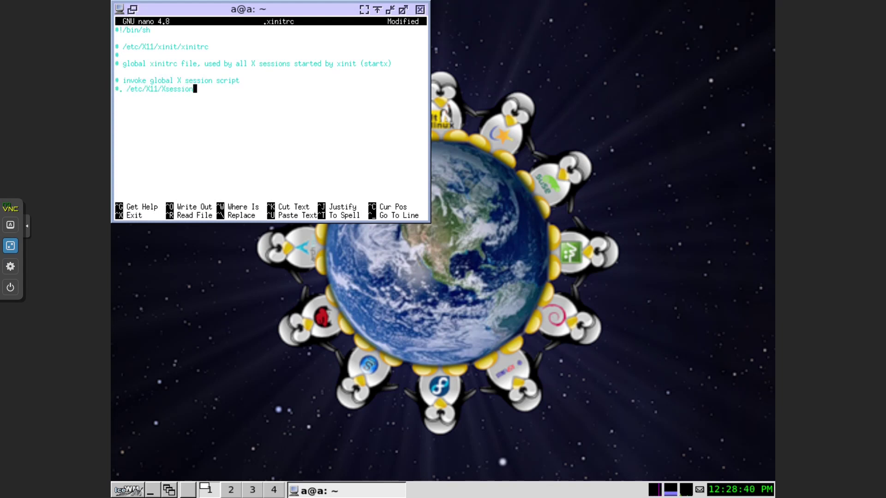
pyautogui.press('Right')
pyautogui.write('exec icewm')
pyautogui.hotkey('ctrl', 'o')
pyautogui.press('Return')
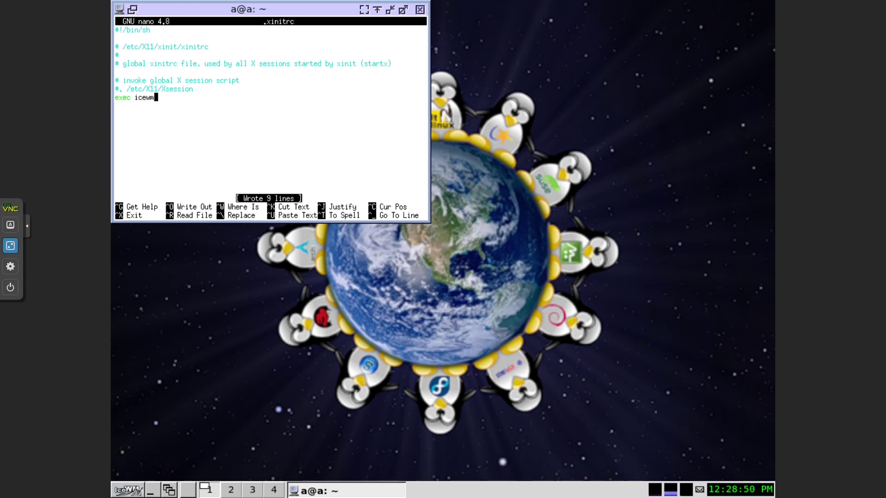
# - Exit X, restart it with startx, and launch a terminal from the IceWM menu
pyautogui.click(128, 490)
pyautogui.click(139, 471)
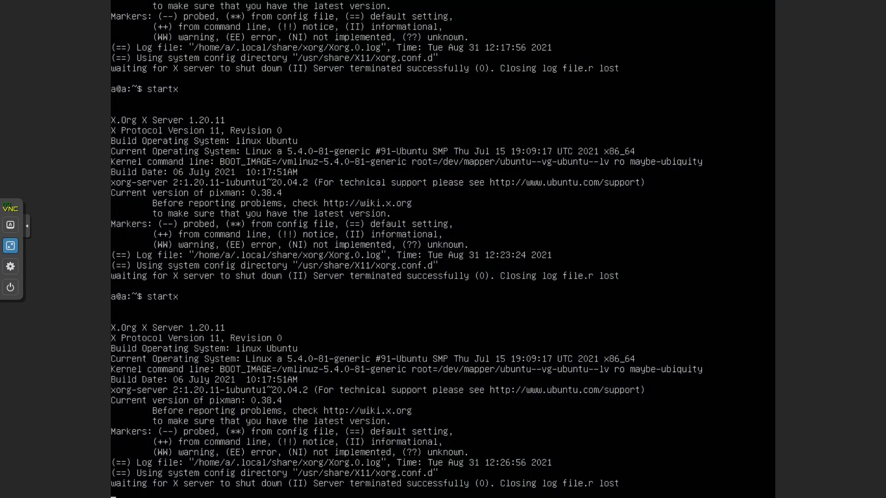
pyautogui.write('startx')
pyautogui.press('Return')
pyautogui.click(128, 490)
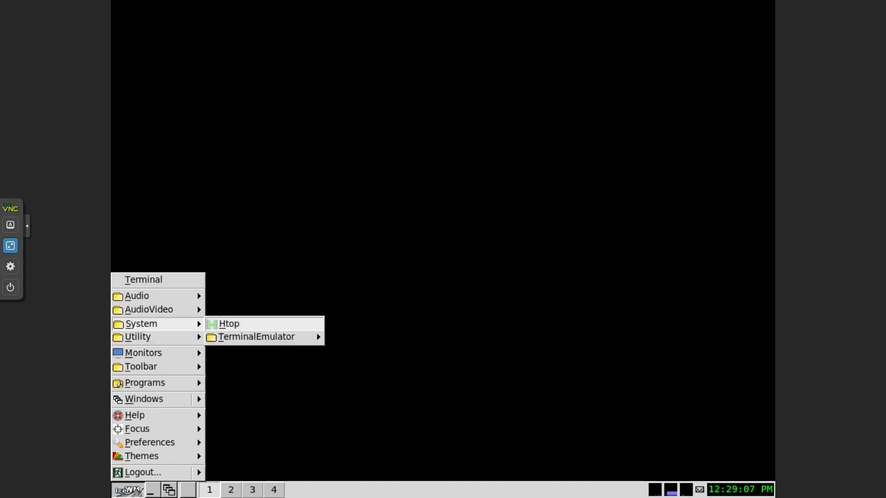
pyautogui.click(355, 337)
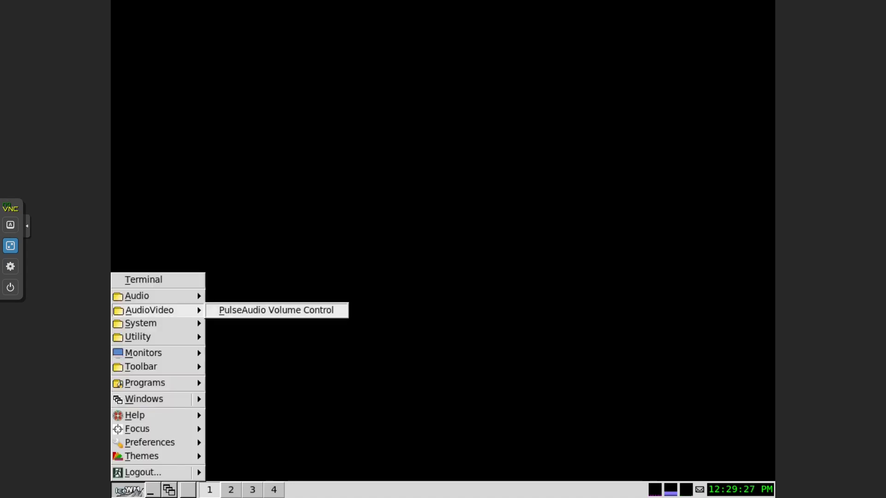
# - Open and close PulseAudio Volume Control, then bring up the Logout choices
pyautogui.press('Escape')
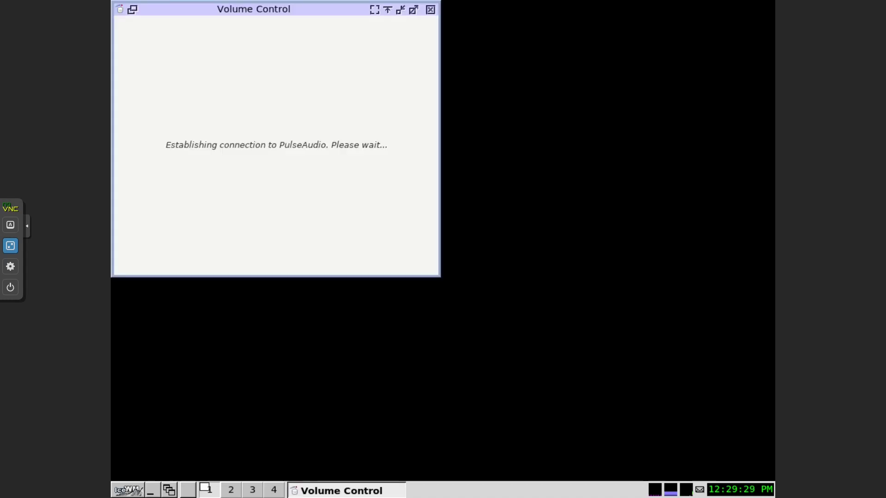
pyautogui.hotkey('alt', 'F4')
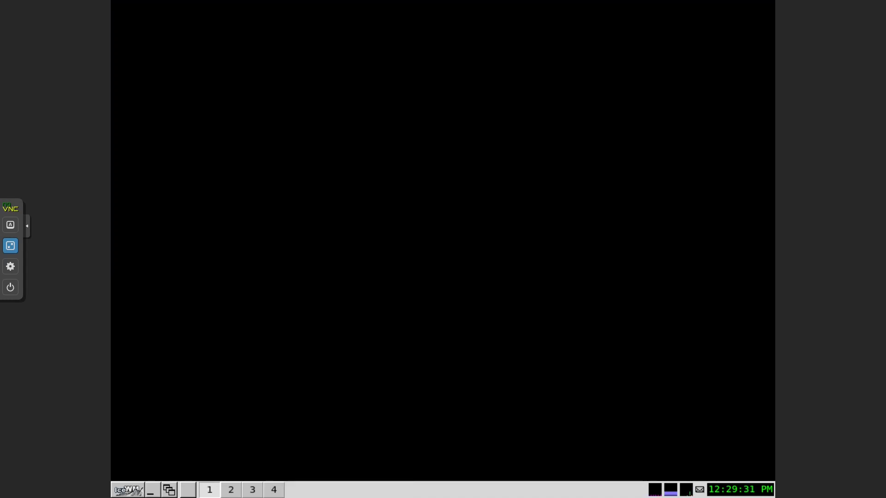
pyautogui.hotkey('ctrl', 'Escape')
pyautogui.press('Up')
pyautogui.press('Right')
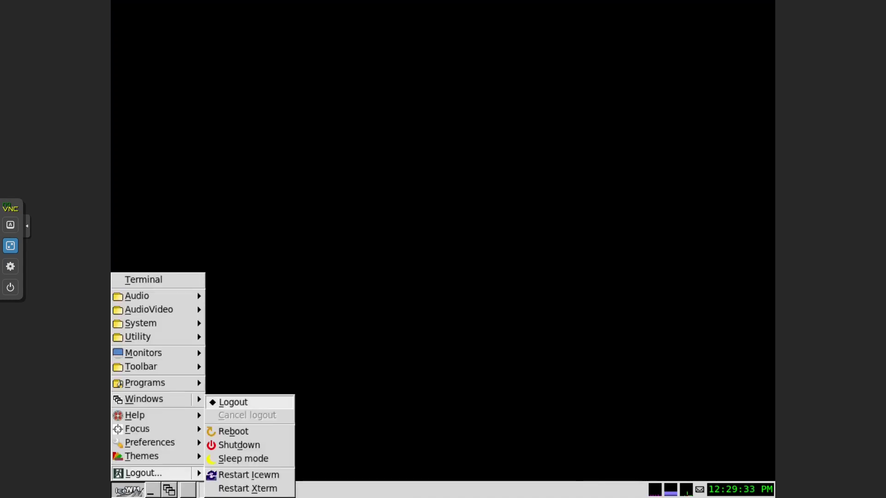
# - Confirm the logout, log in again on tty1, and run startx
pyautogui.press('Return')
pyautogui.press('Return')
pyautogui.write('a')
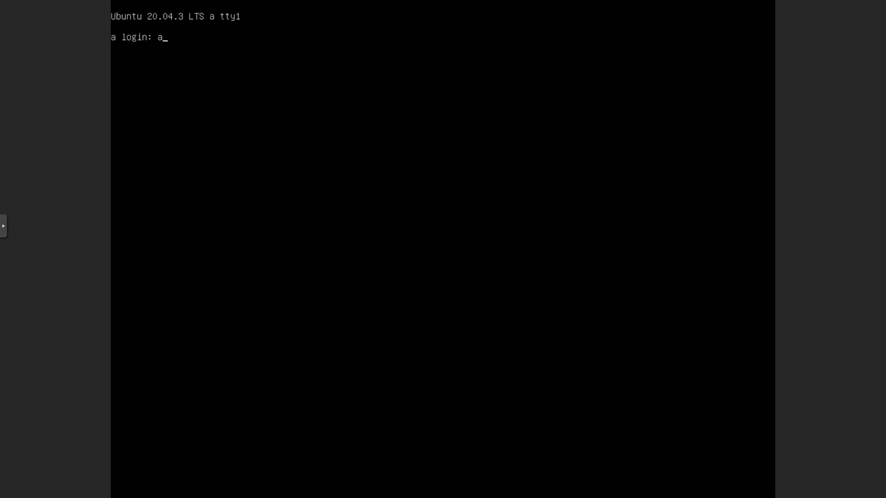
pyautogui.press('Return')
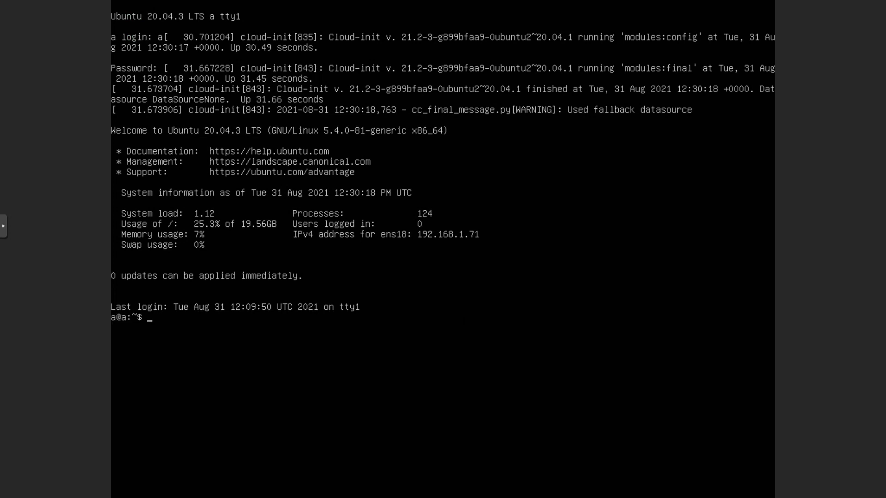
pyautogui.write('startx')
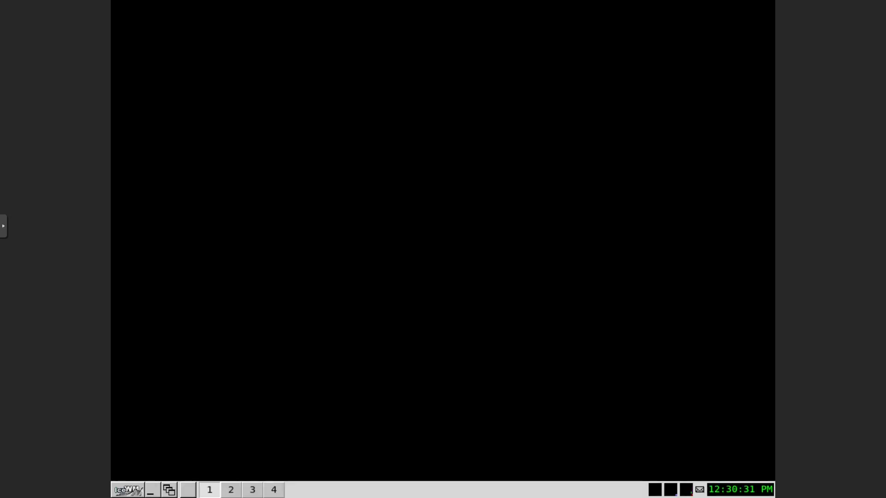
# - Open PulseAudio Volume Control, check Dummy Output at 100%, move the window lower and close it
pyautogui.hotkey('ctrl', 'Escape')
pyautogui.press('Down')
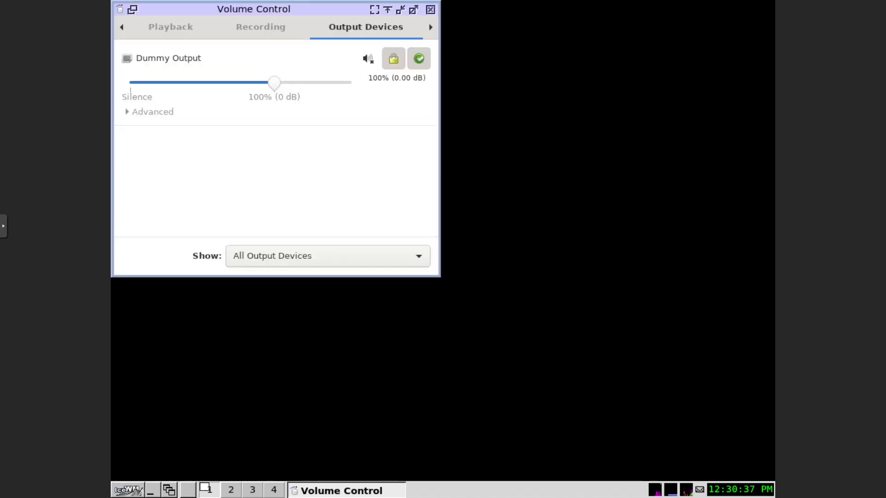
pyautogui.hotkey('alt', 'F7')
pyautogui.press('Return')
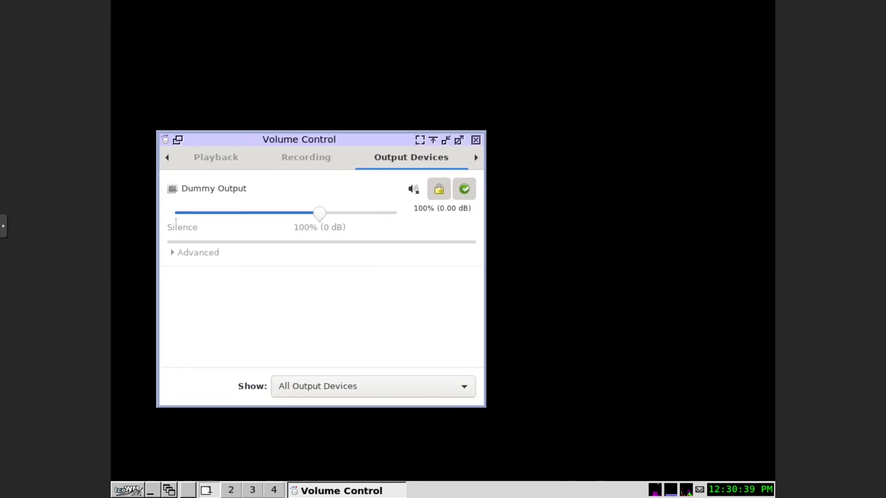
pyautogui.click(476, 141)
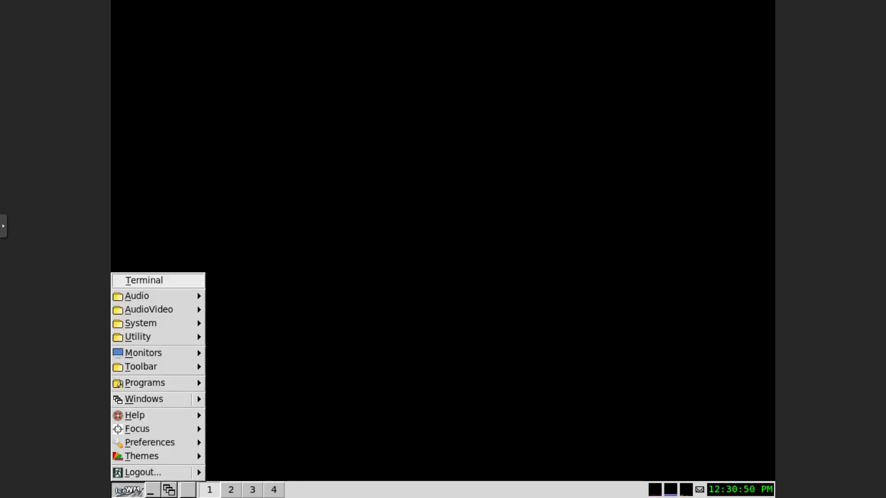
pyautogui.press('Escape')
pyautogui.hotkey('ctrl', 'Escape')
pyautogui.press('u')
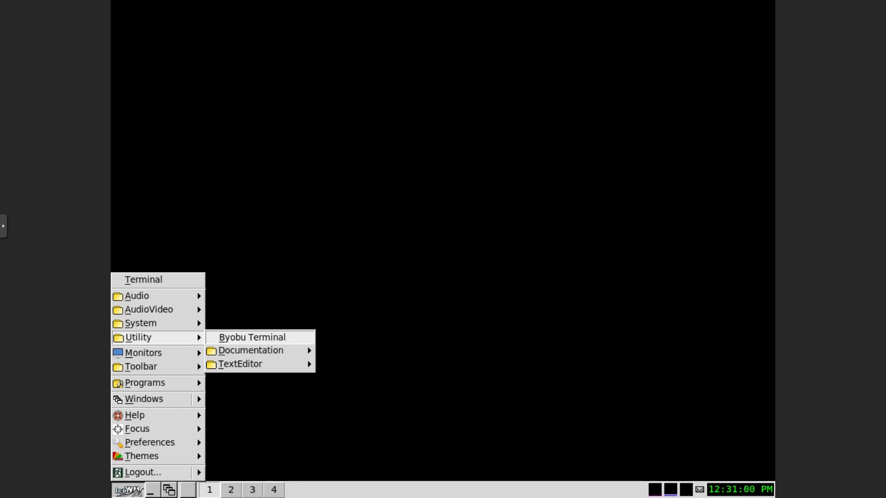
pyautogui.press('Escape')
pyautogui.press('Escape')
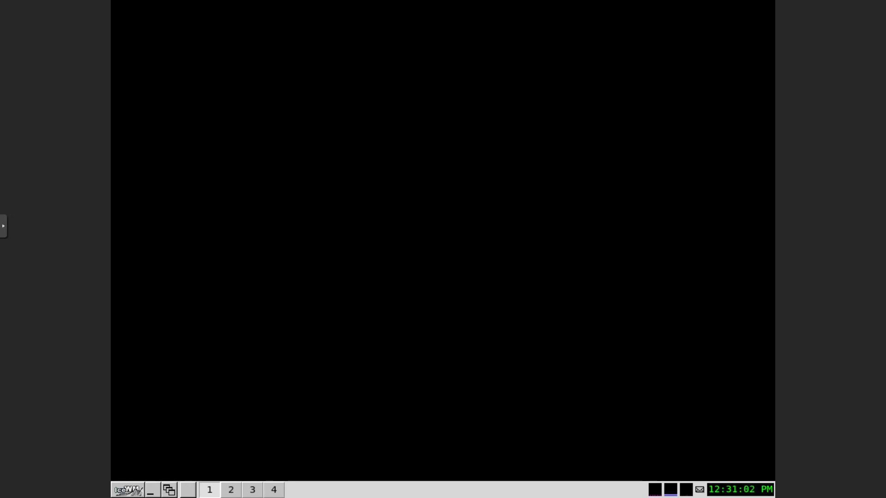